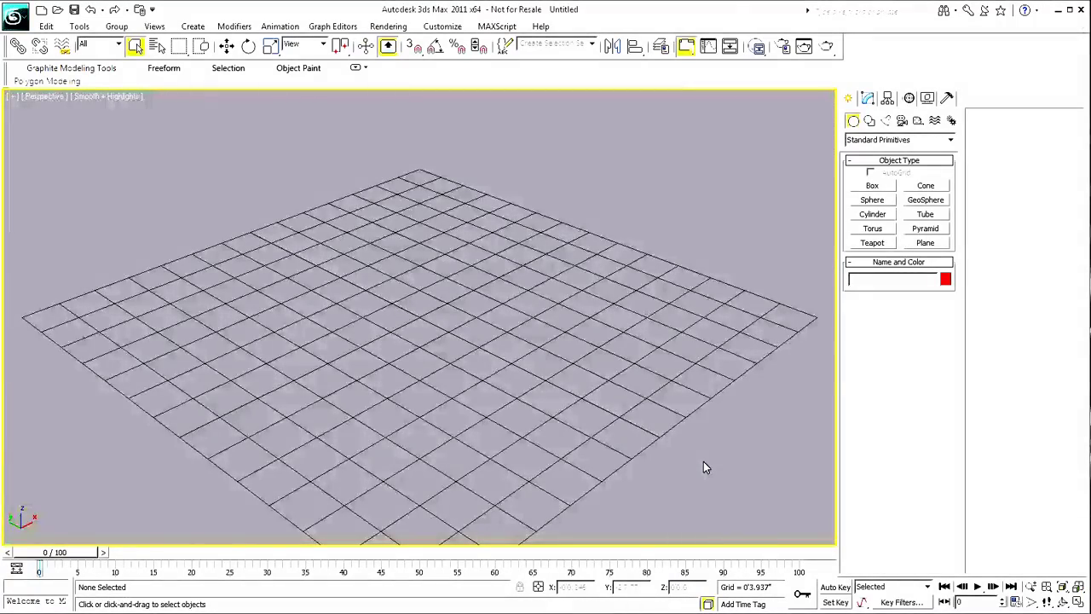
- Create a CATParent character rig from the Base Human preset at the centre of the grid
left_click(918, 120)
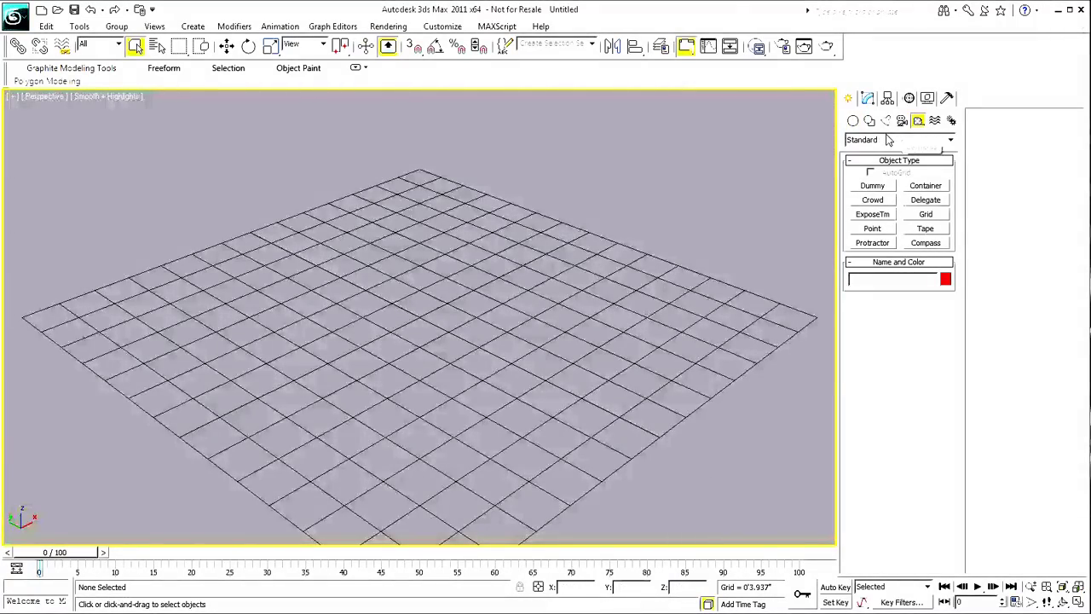
left_click(878, 140)
left_click(866, 214)
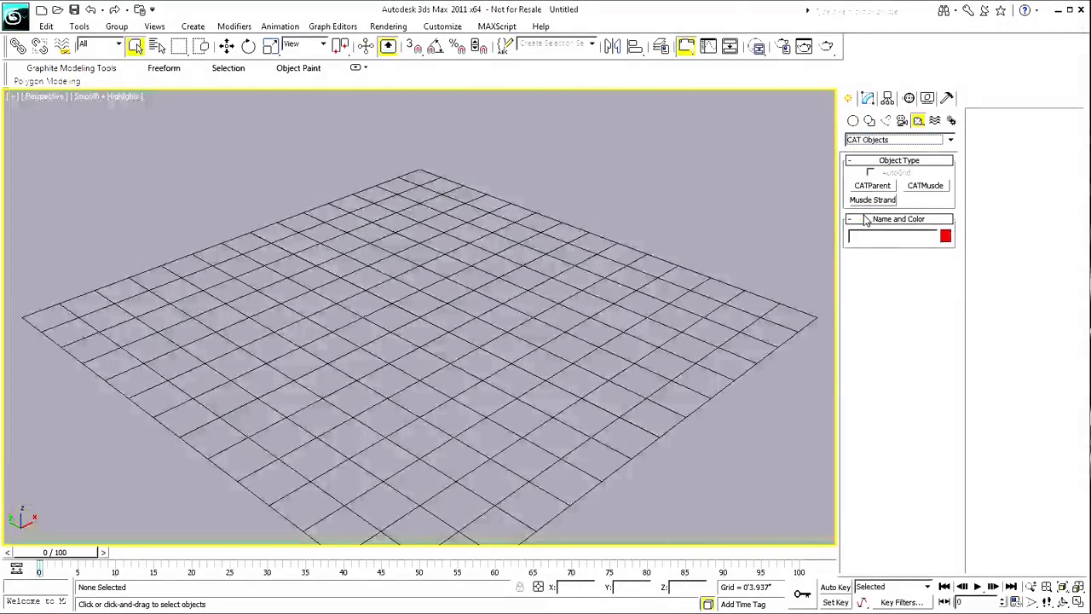
left_click(873, 186)
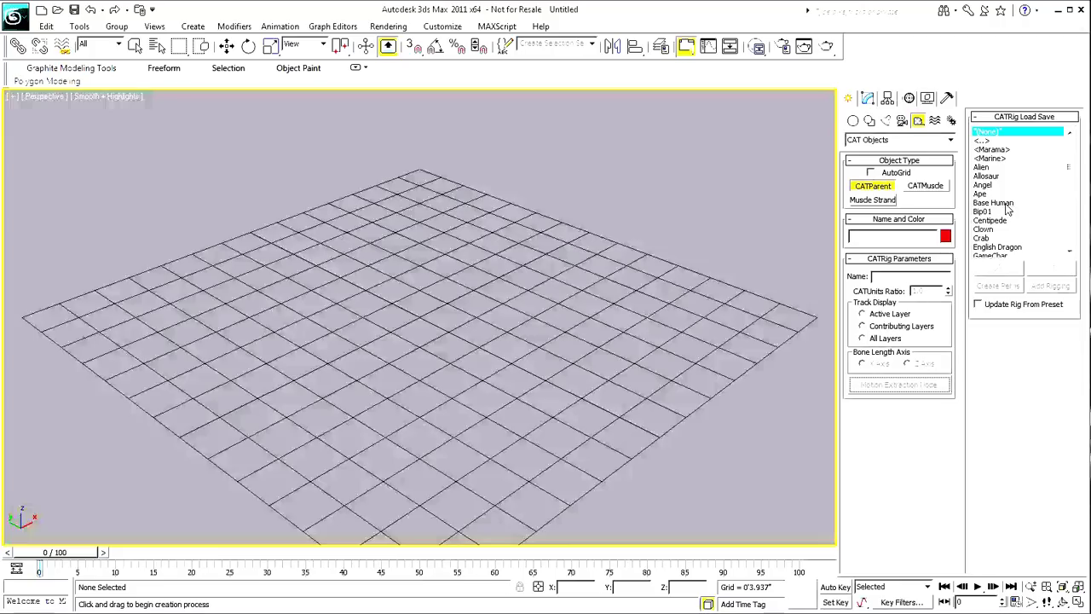
left_click(996, 202)
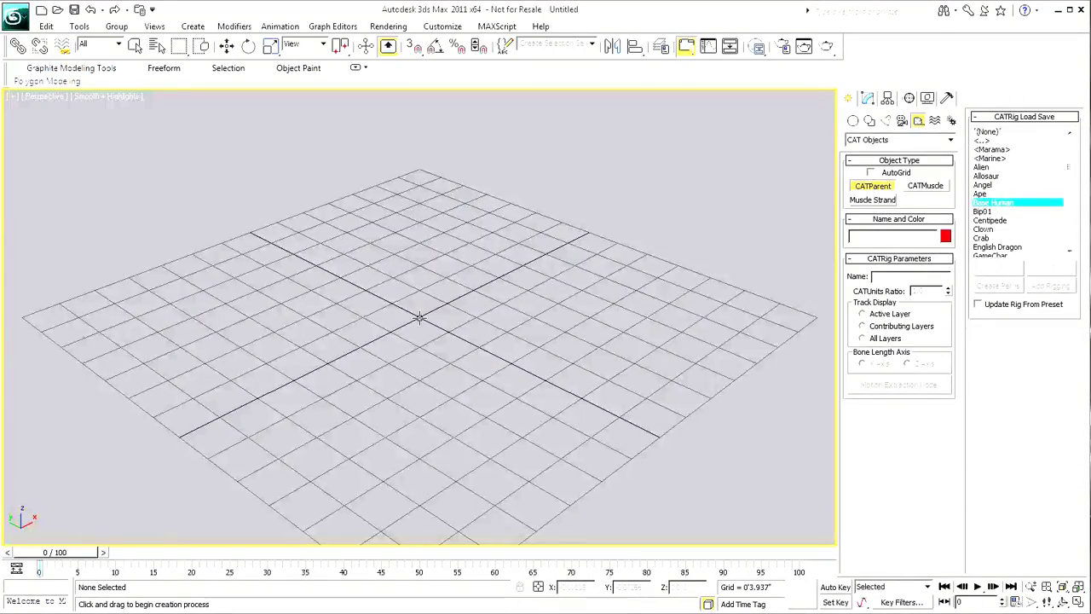
left_click_drag(418, 318, 437, 226)
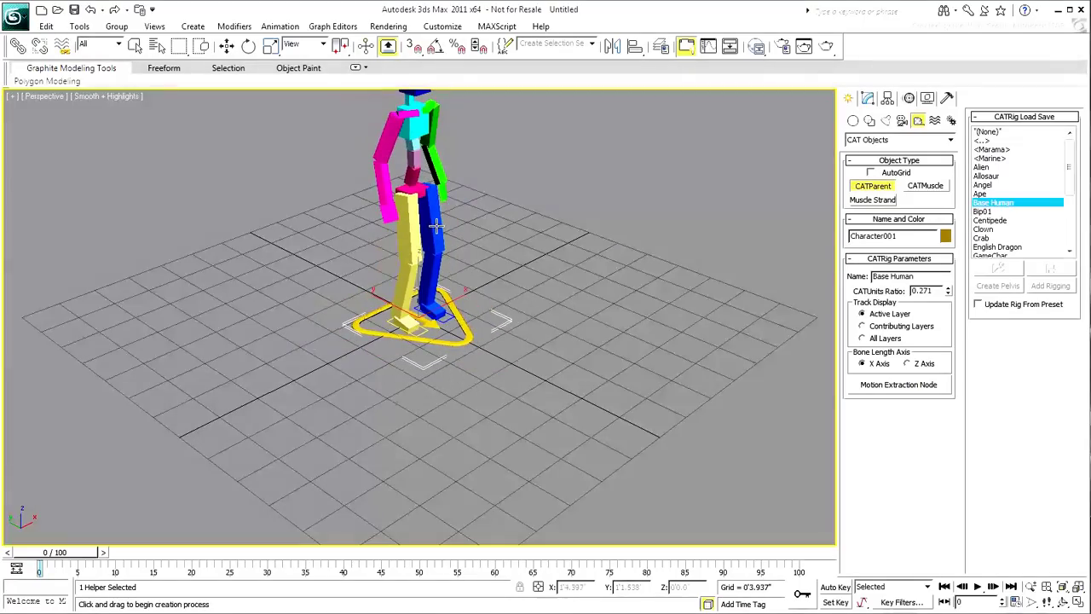
middle_click_drag(493, 181, 389, 376, "alt")
scroll(469, 358, "up", 5)
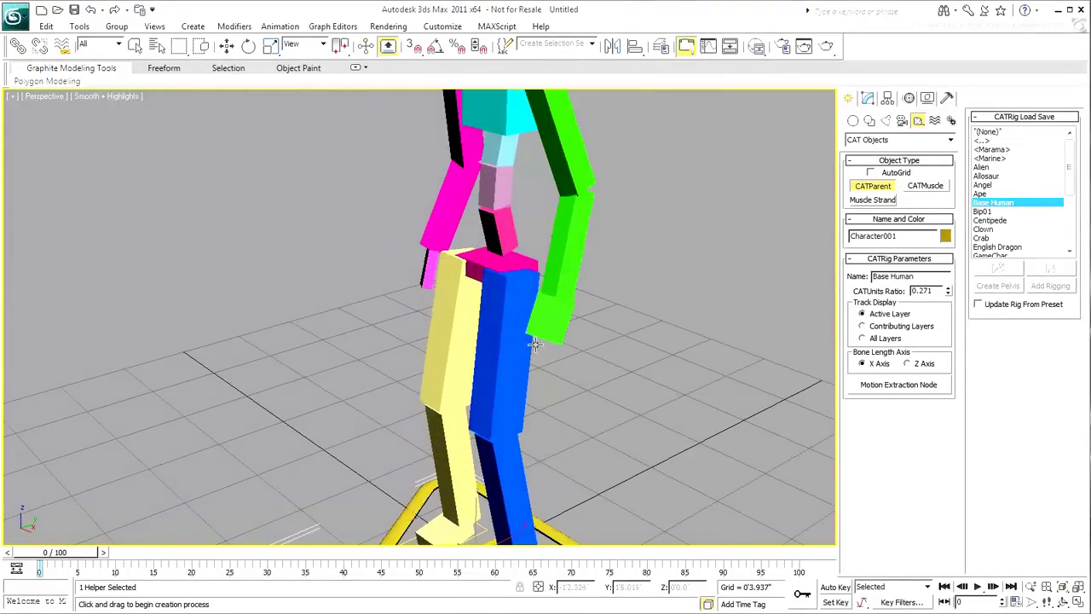
right_click(576, 346)
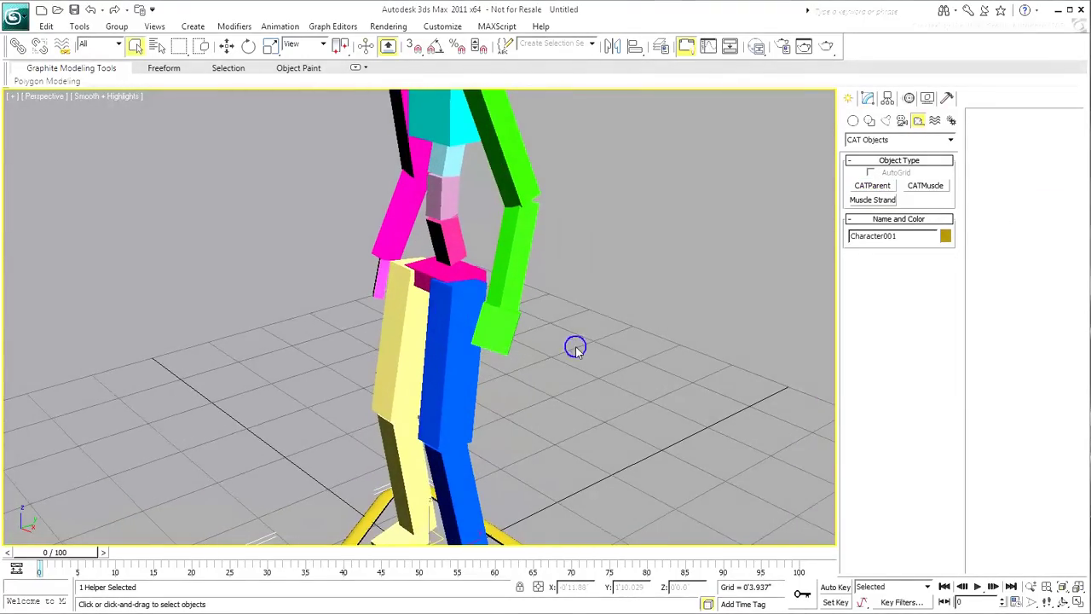
- Set the number of digits on the rig's left palm to 2
left_click(502, 334)
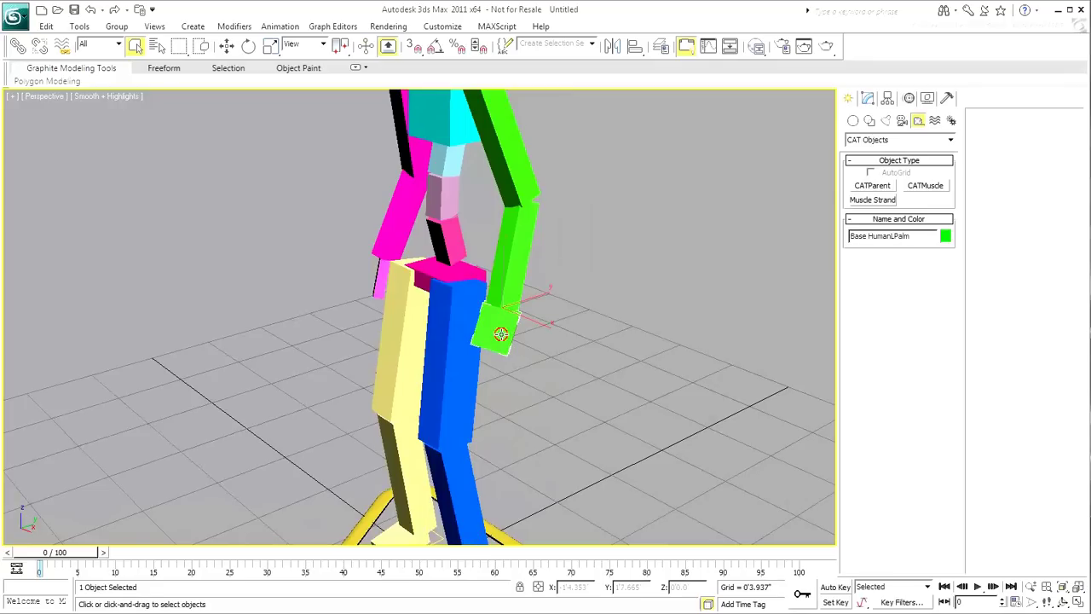
left_click(868, 99)
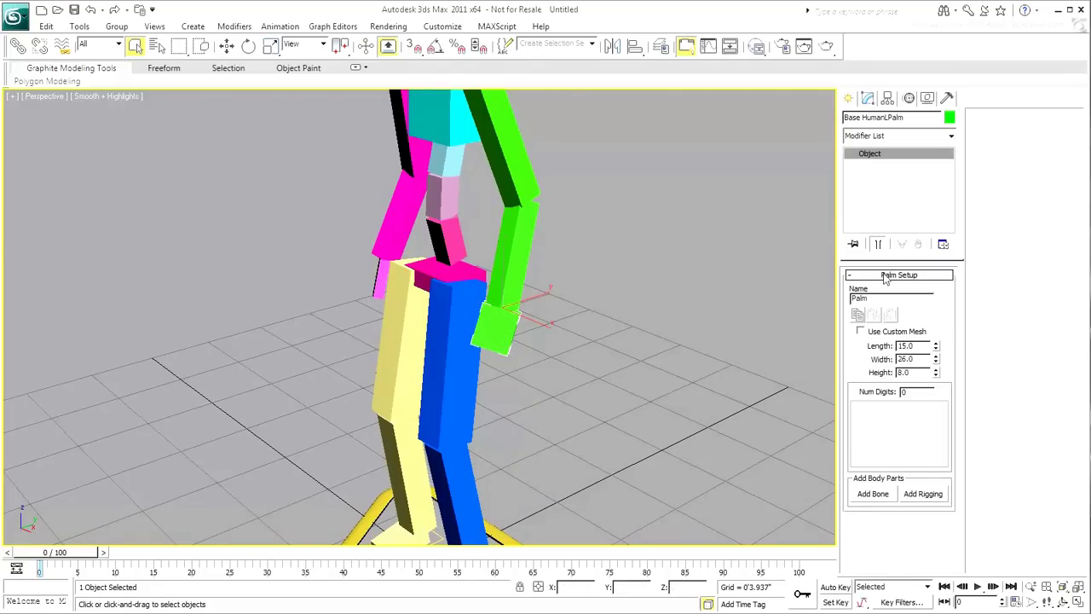
double_click(919, 391)
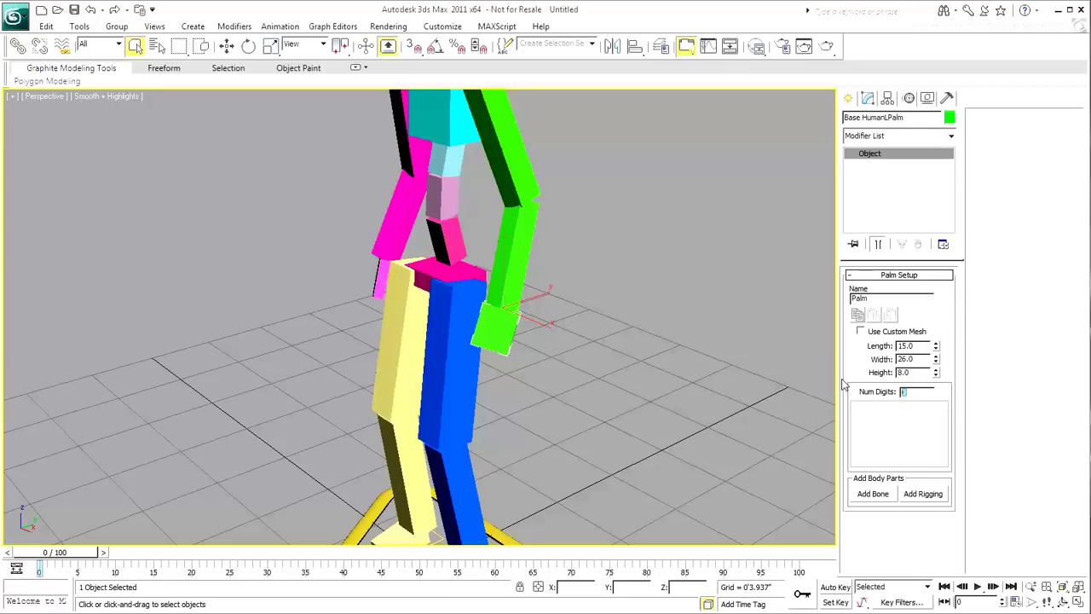
type("2")
key("Return")
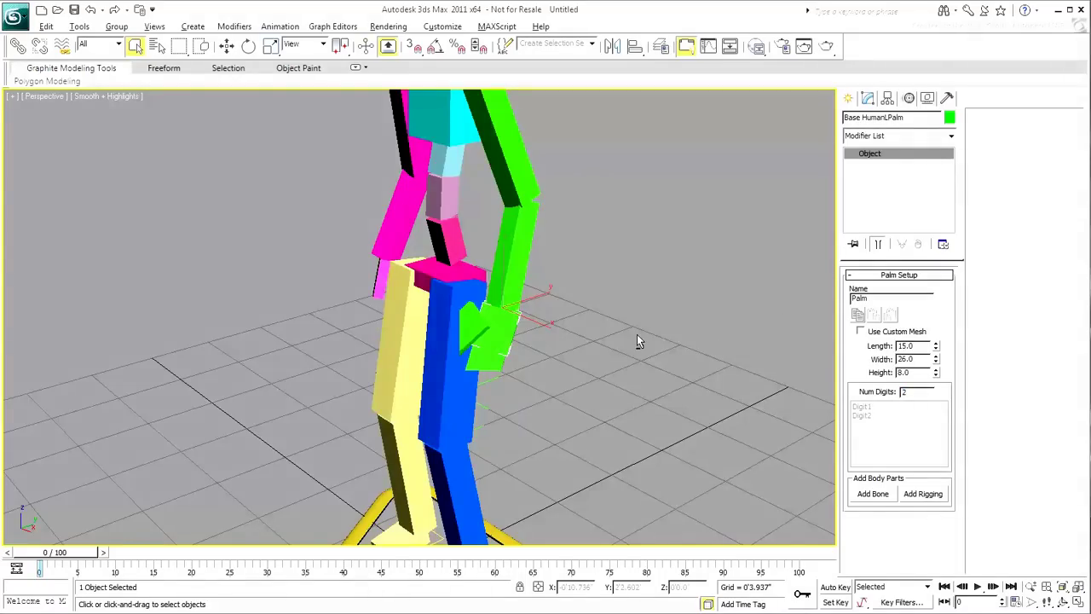
- Turn the left hand's Digit1 into a thin thumb with 1 bone and a width of 3.51
mouse_move(637, 334)
middle_mouse_down("alt")
mouse_move(663, 340)
mouse_move(640, 330)
middle_mouse_up("alt")
left_click(471, 328)
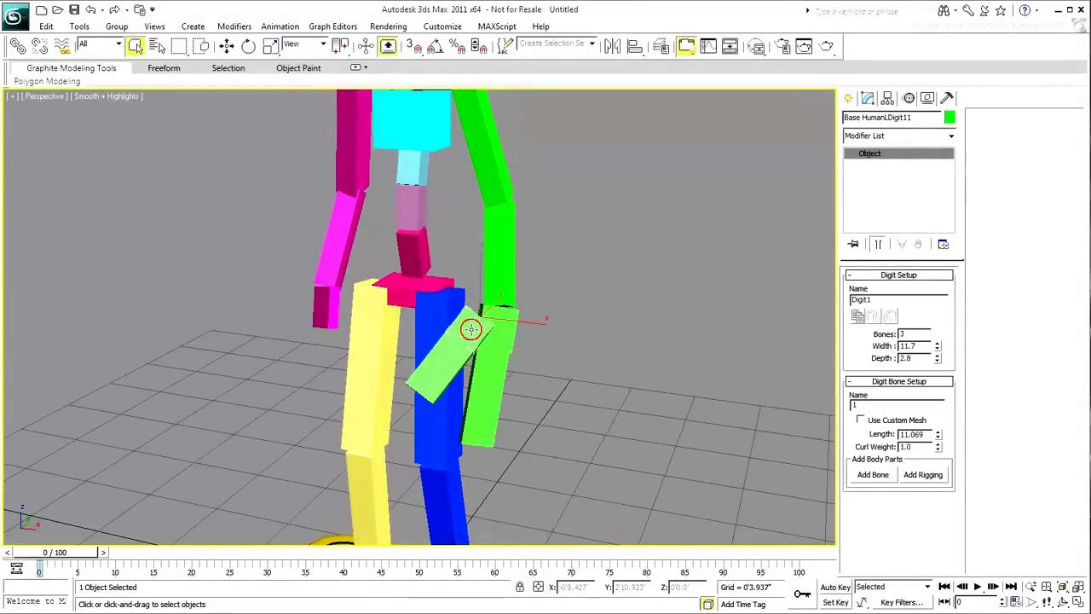
double_click(917, 334)
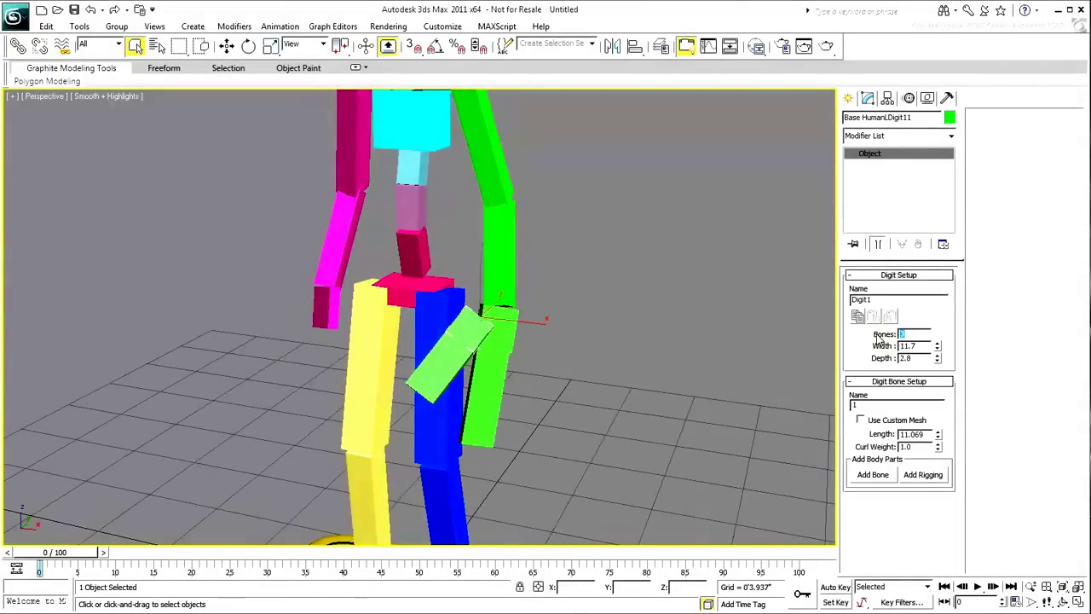
type("1")
key("Return")
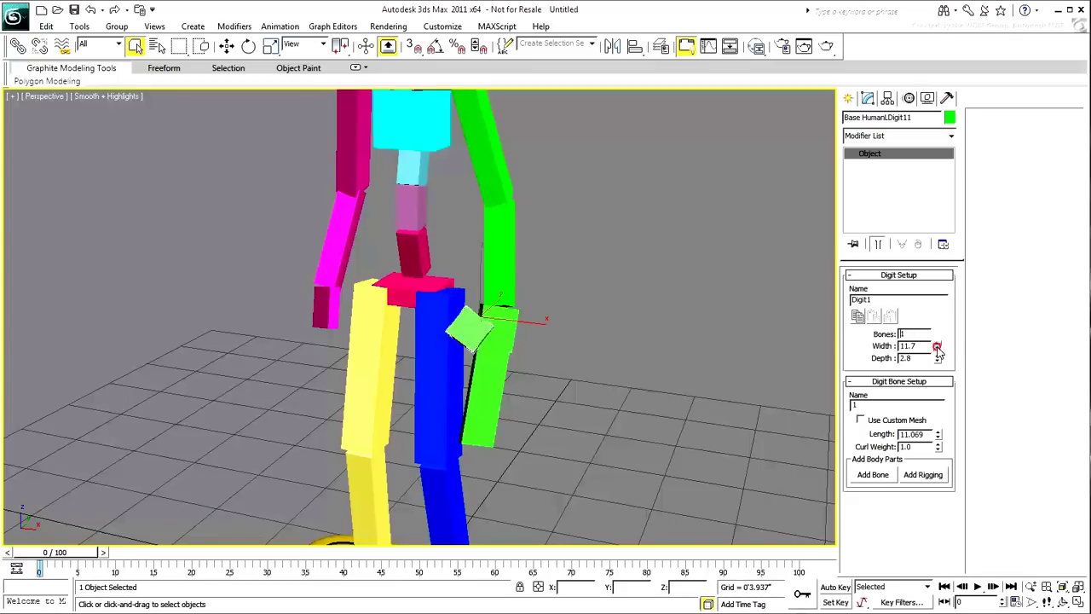
left_click_drag(937, 347, 941, 392)
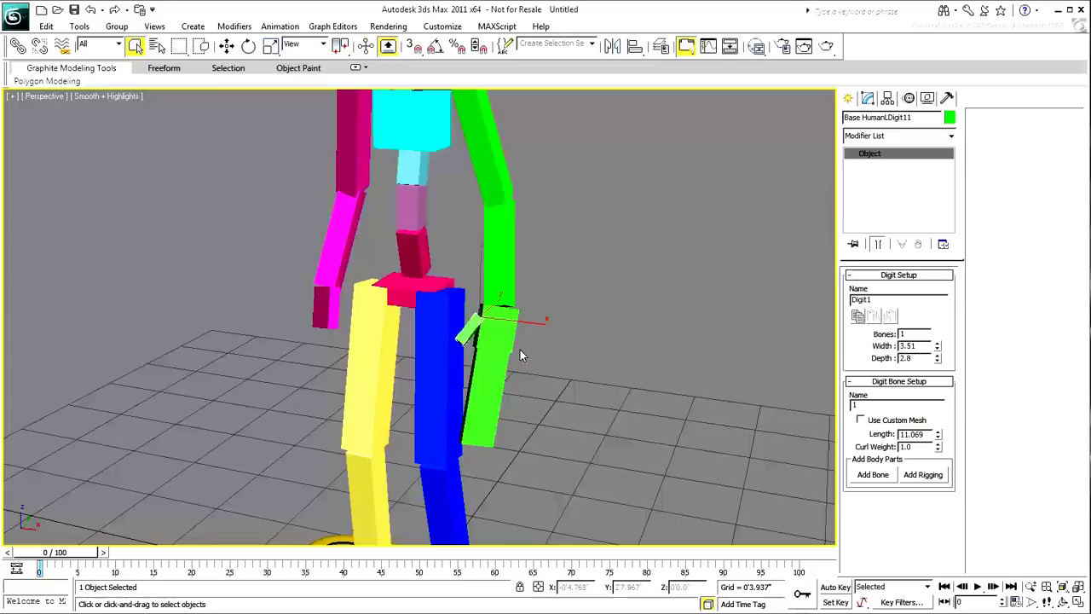
- Reduce the left hand's Digit2 to 1 bone and shorten that bone slightly
left_click(496, 360)
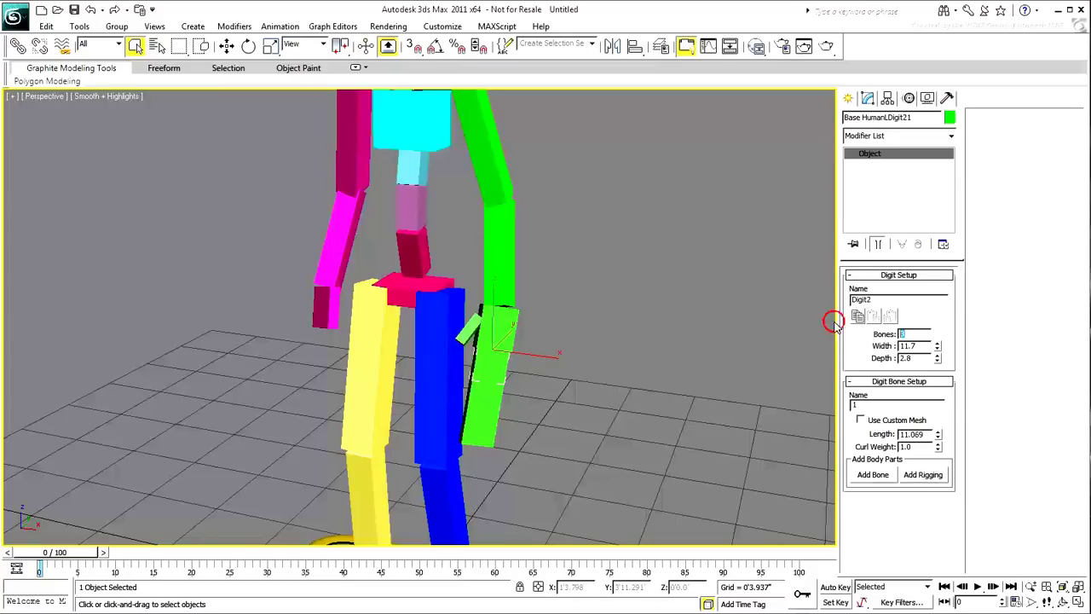
type("1")
key("Return")
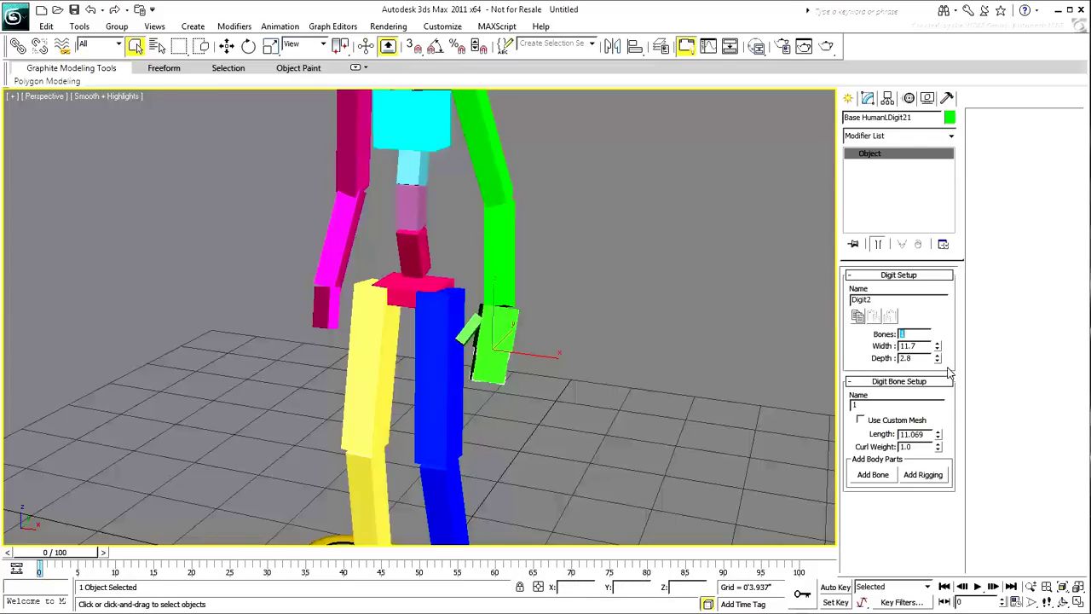
left_click_drag(938, 434, 937, 516)
- Copy the left palm's bone settings and paste them mirrored onto the right palm, then clear the selection
left_click(506, 334)
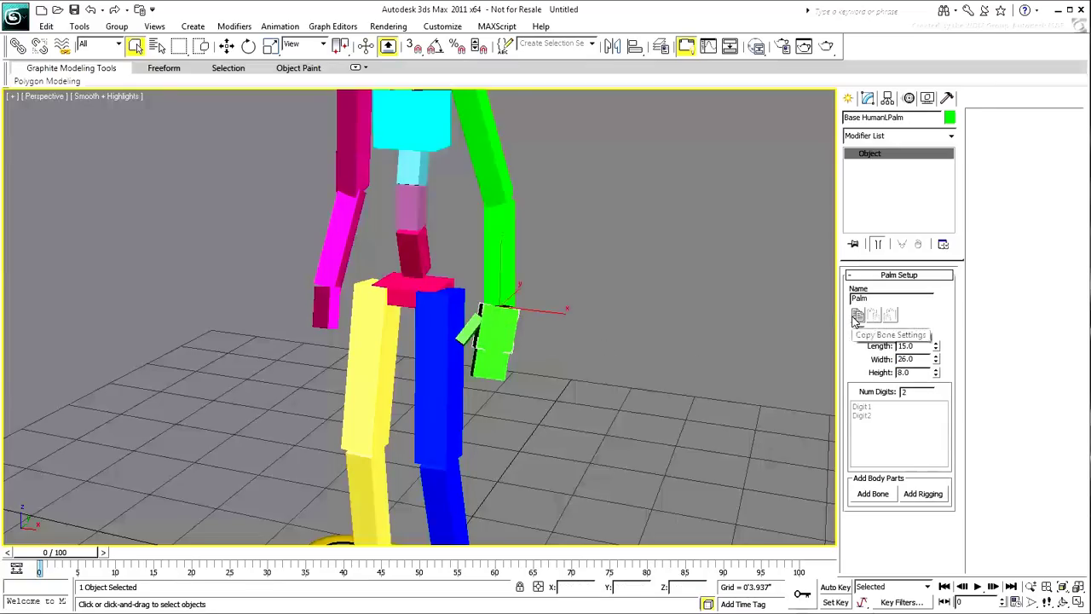
left_click(325, 312)
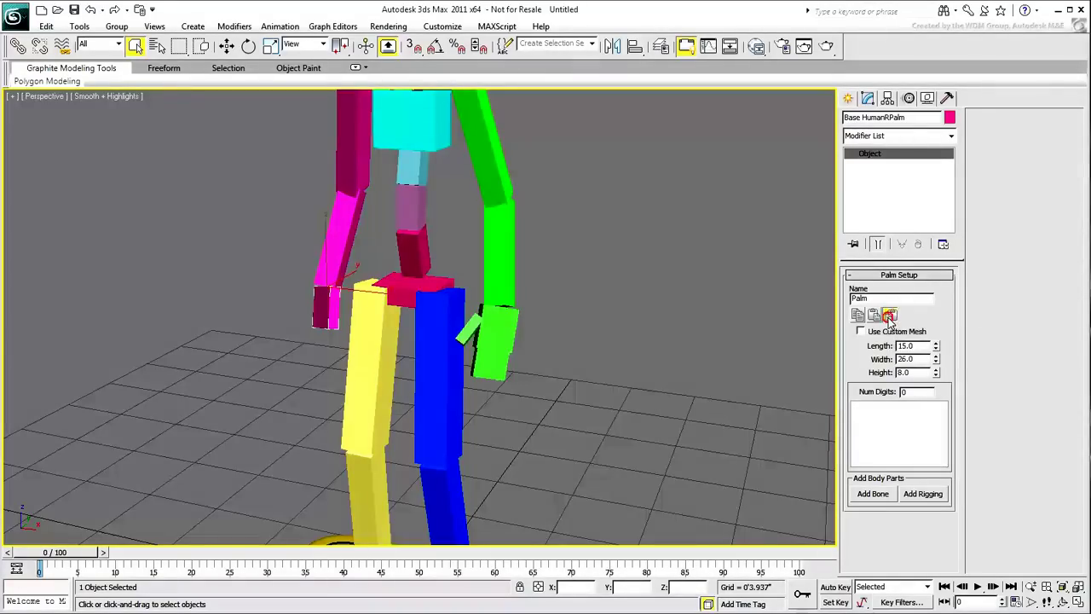
left_click(890, 317)
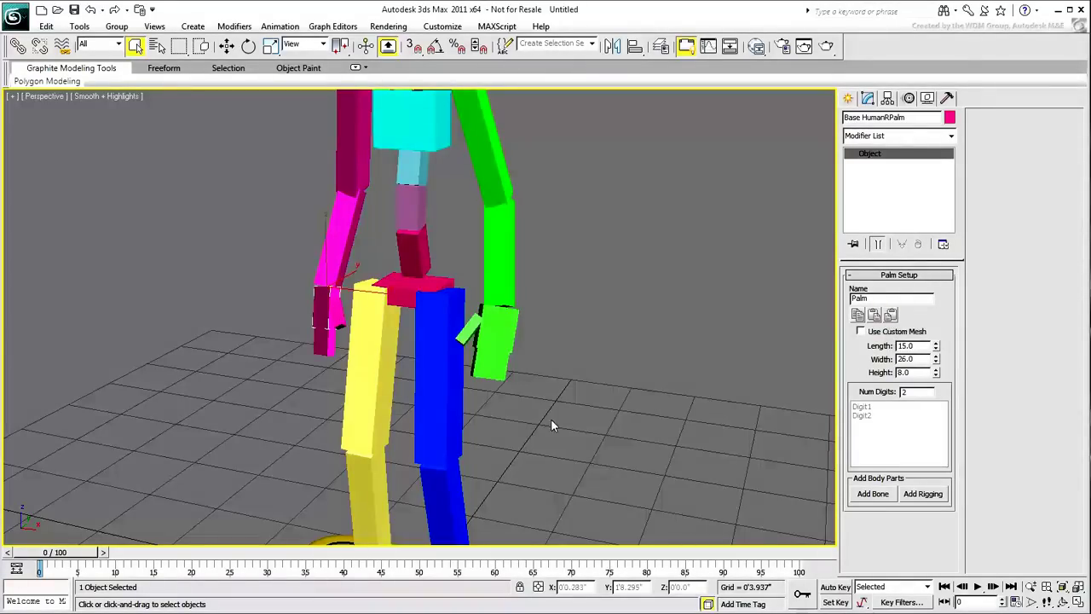
middle_click_drag(551, 418, 524, 375, "alt")
scroll(549, 393, "down", 6)
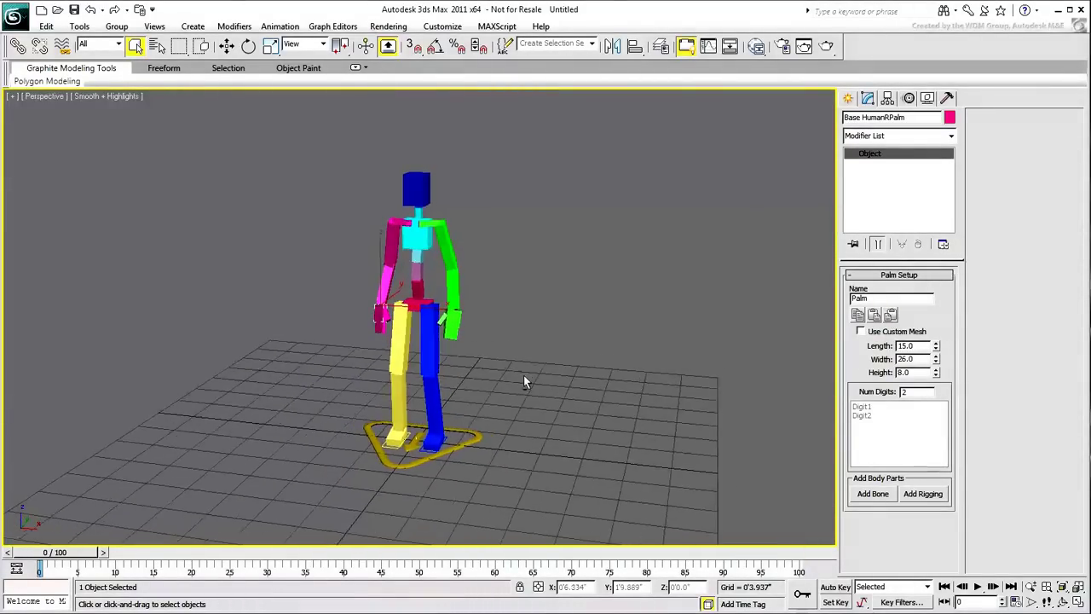
left_click(567, 374)
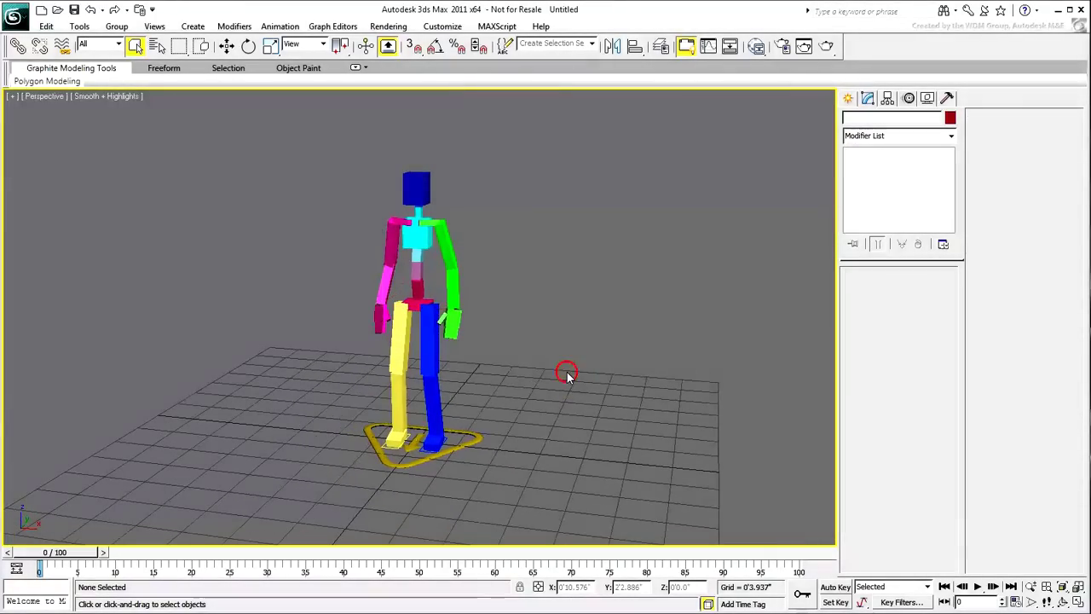
- Add an absolute animation layer to the Base Human rig and switch the rig from setup to animation mode
left_click(479, 440)
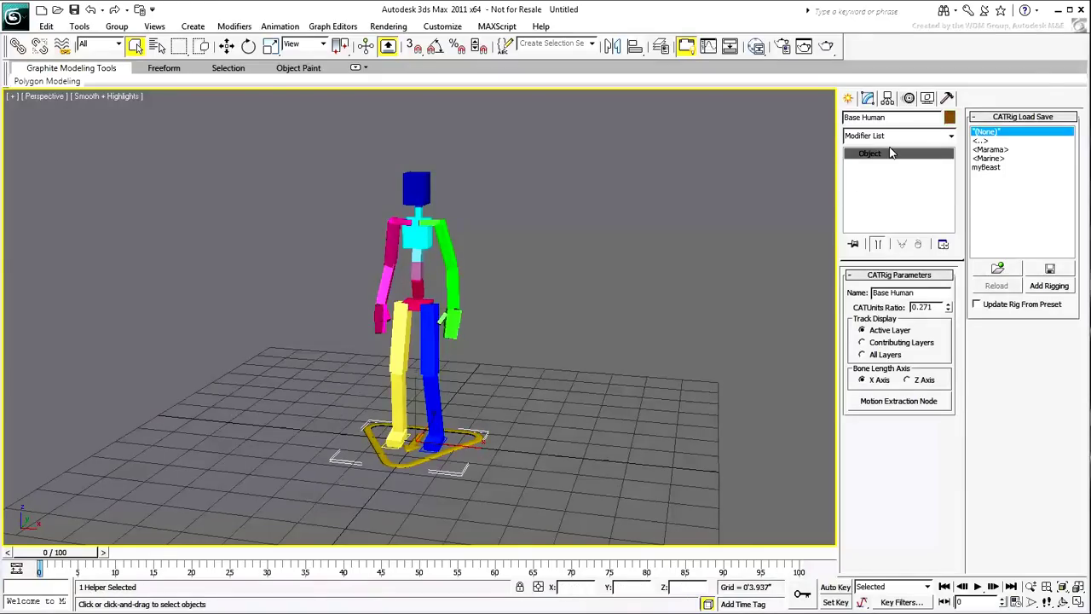
left_click(909, 98)
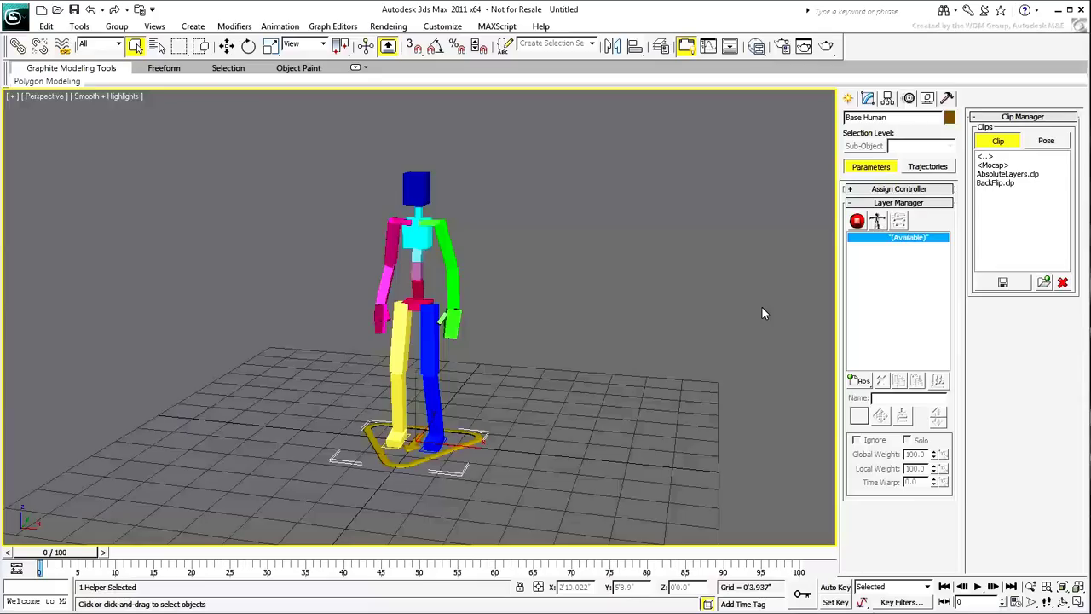
left_click(864, 380)
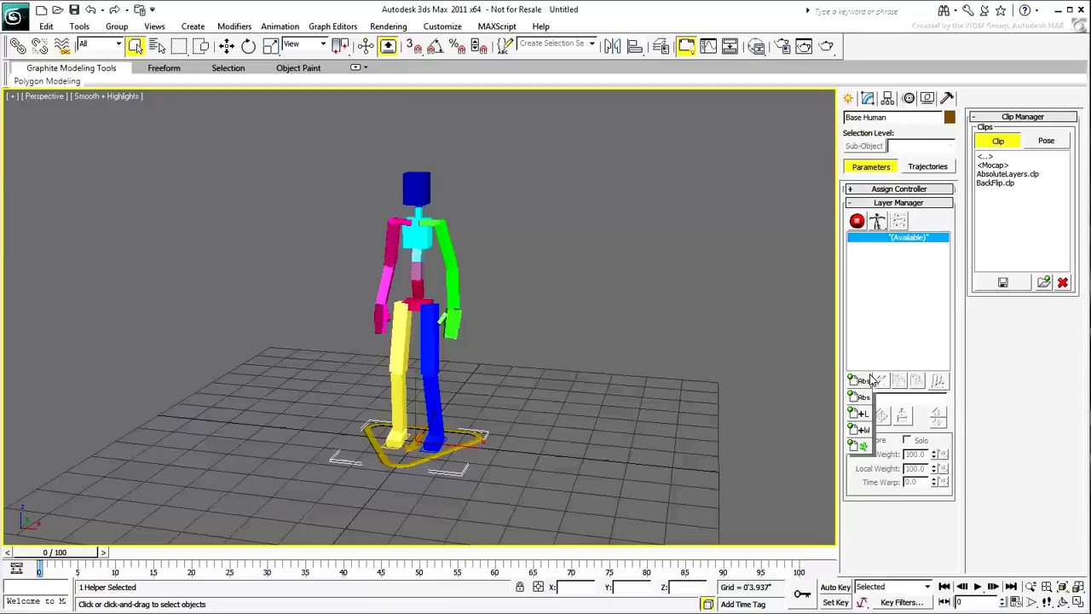
left_click_drag(872, 380, 868, 399)
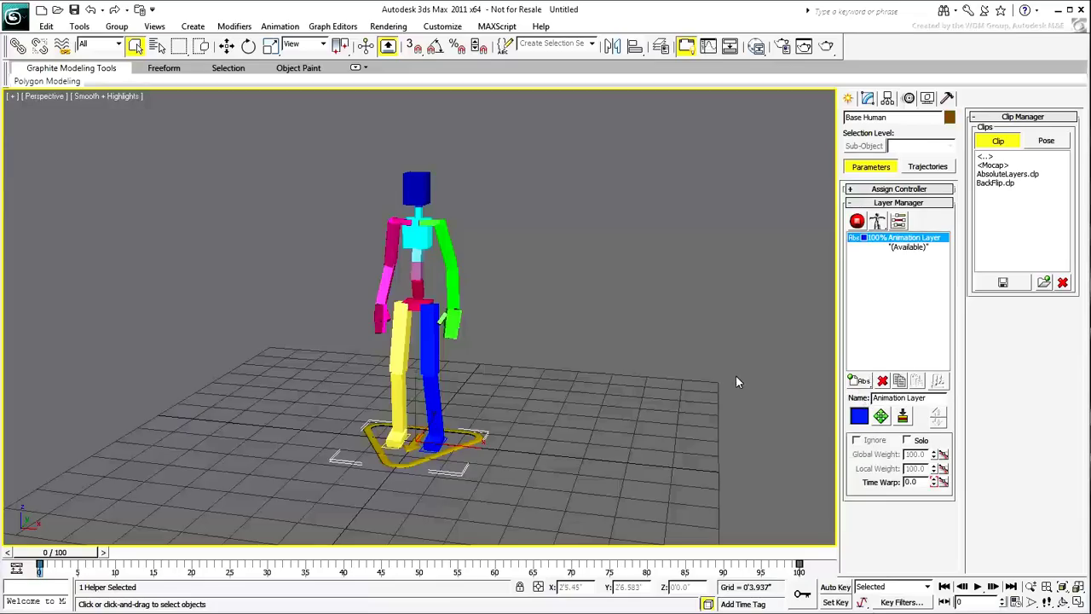
left_click(857, 222)
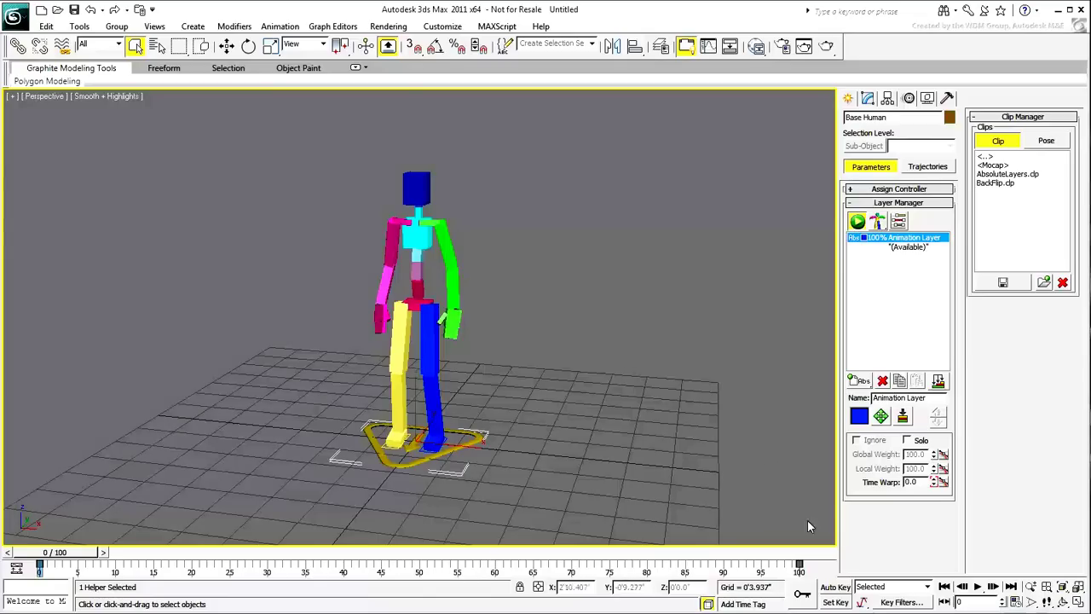
- Turn on Auto Key and, at frame 30, move the right palm forward and up so the elbow bends
left_click(835, 587)
middle_click_drag(461, 394, 544, 392, "alt")
left_click(376, 332)
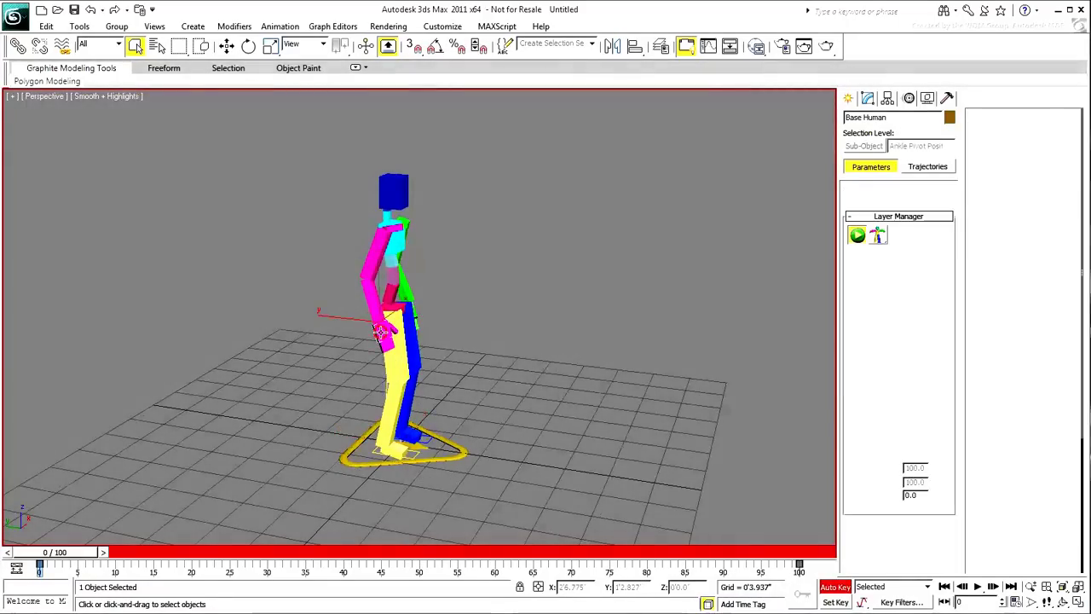
scroll(401, 358, "up", 3)
middle_click_drag(423, 381, 473, 406, "alt")
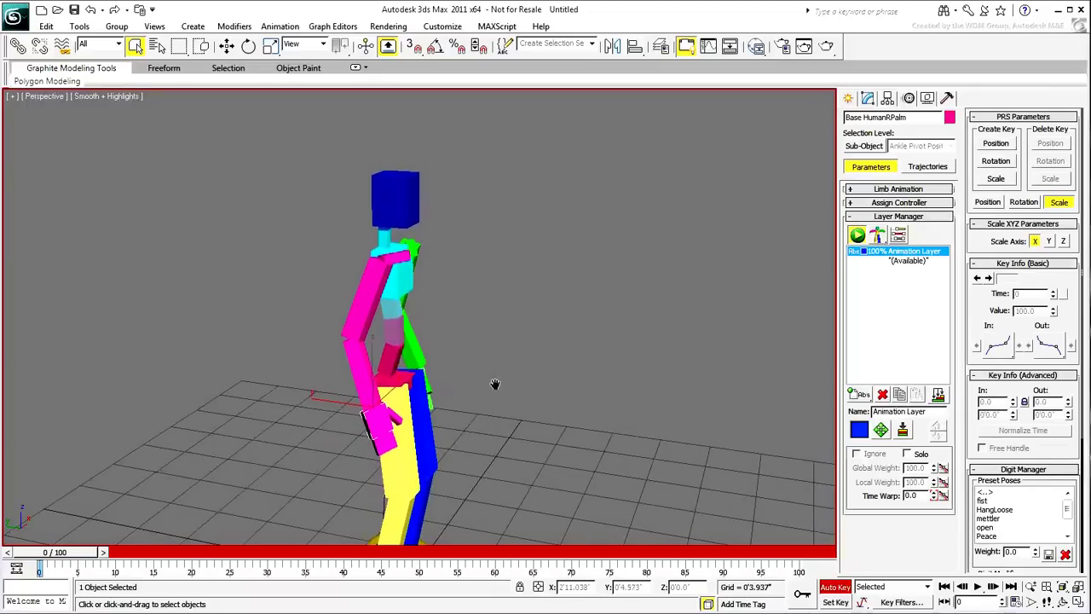
right_click(474, 407)
left_click(493, 420)
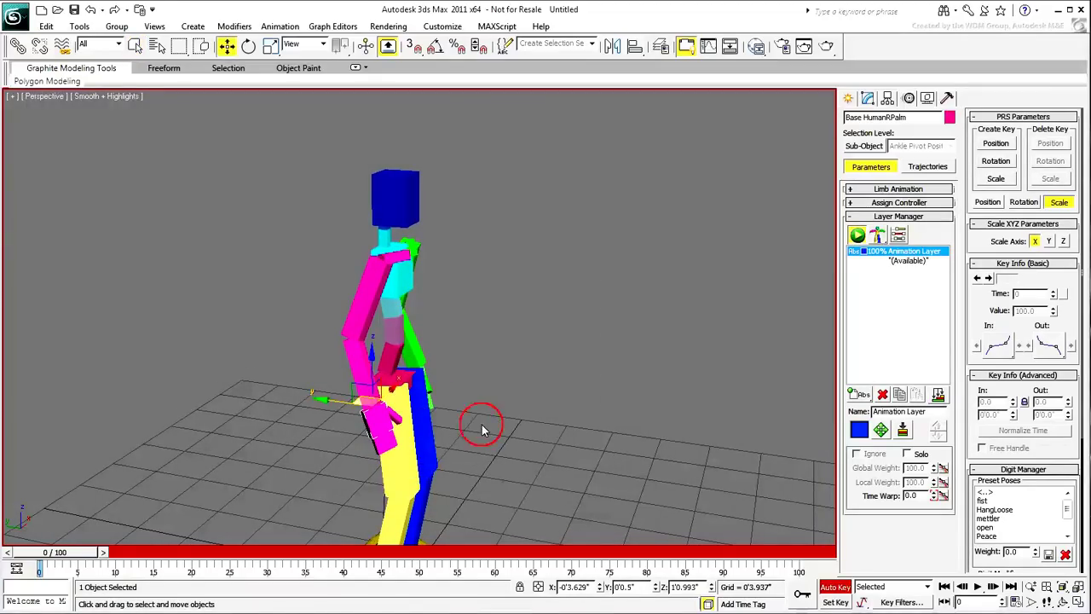
left_click_drag(89, 552, 273, 552)
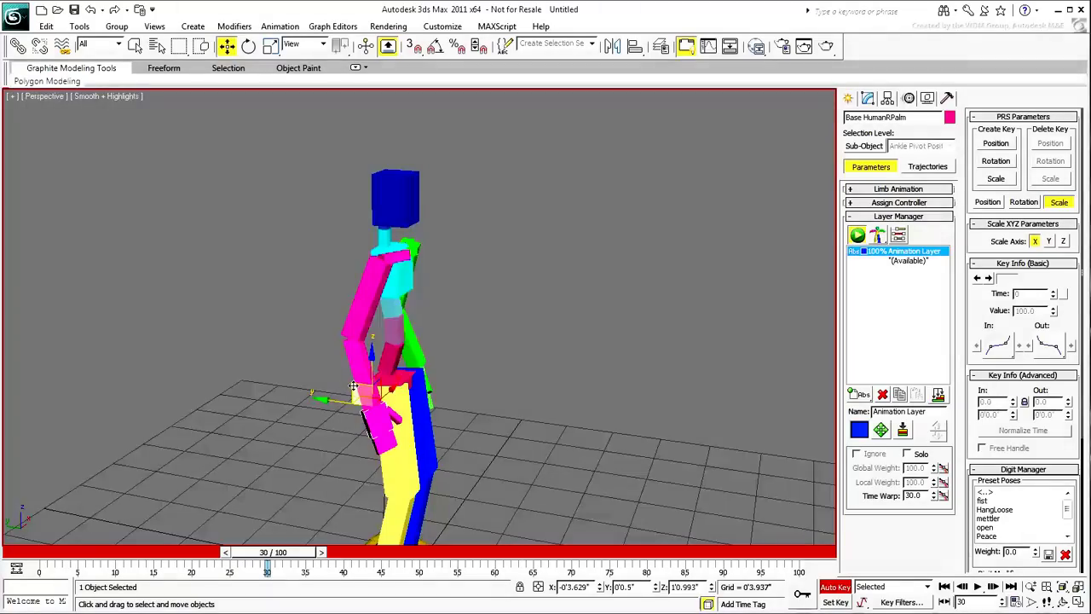
left_click_drag(348, 397, 446, 252)
- Rotate the right palm at frame 30 into a handshake-like orientation with the thumb on top
right_click(440, 337)
left_click(457, 353)
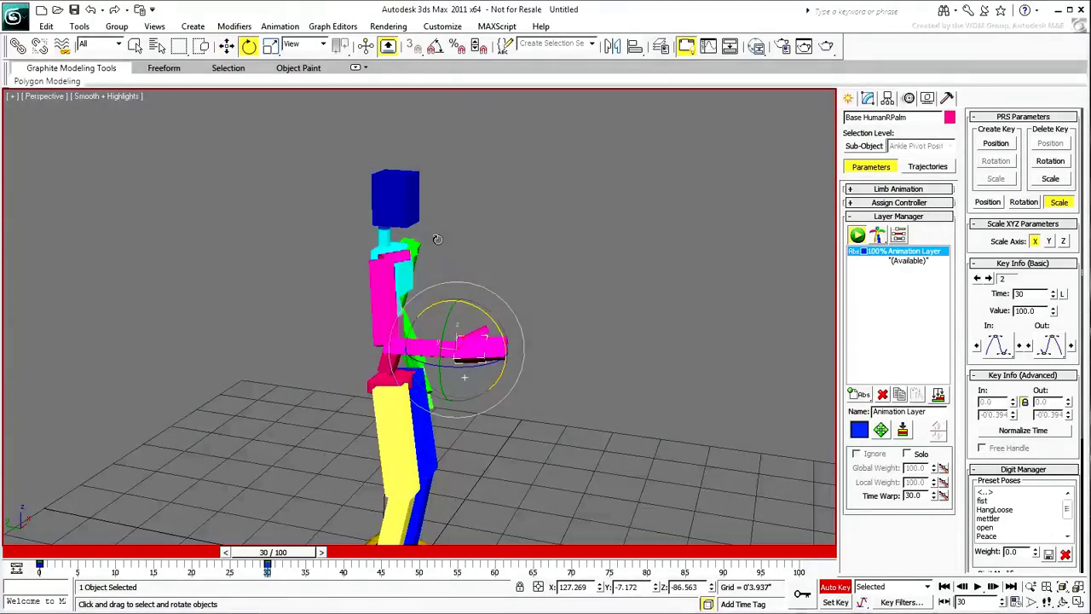
left_click_drag(443, 331, 489, 315)
middle_click_drag(488, 375, 462, 377, "alt")
left_click_drag(462, 377, 489, 364)
middle_click_drag(421, 409, 516, 410, "alt")
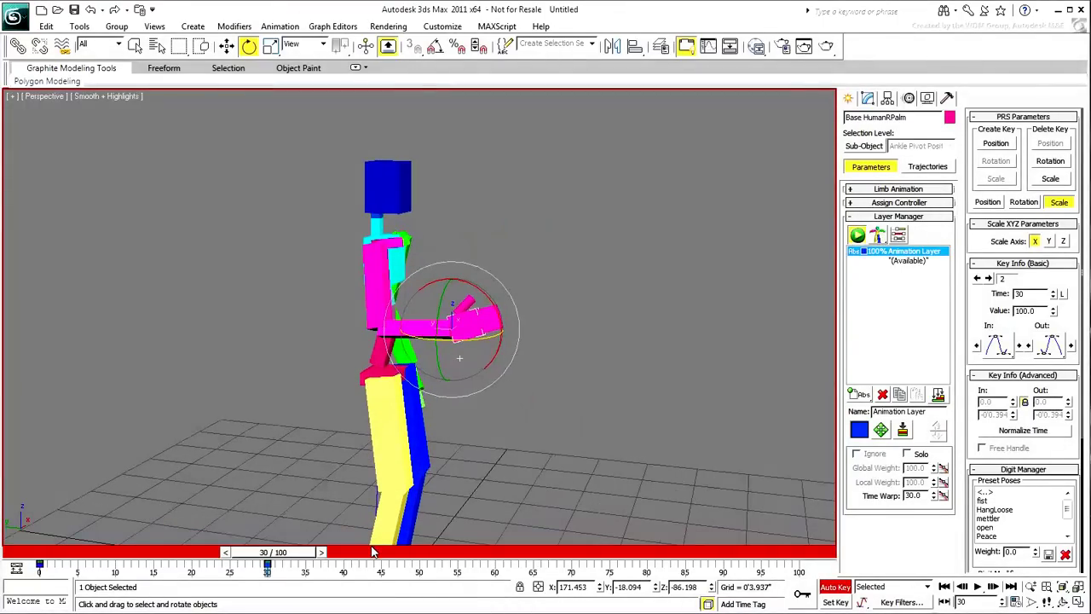
- Go to frame 40, move the right palm downward, and switch to the Rotate tool
left_click_drag(300, 554, 376, 554)
right_click(490, 413)
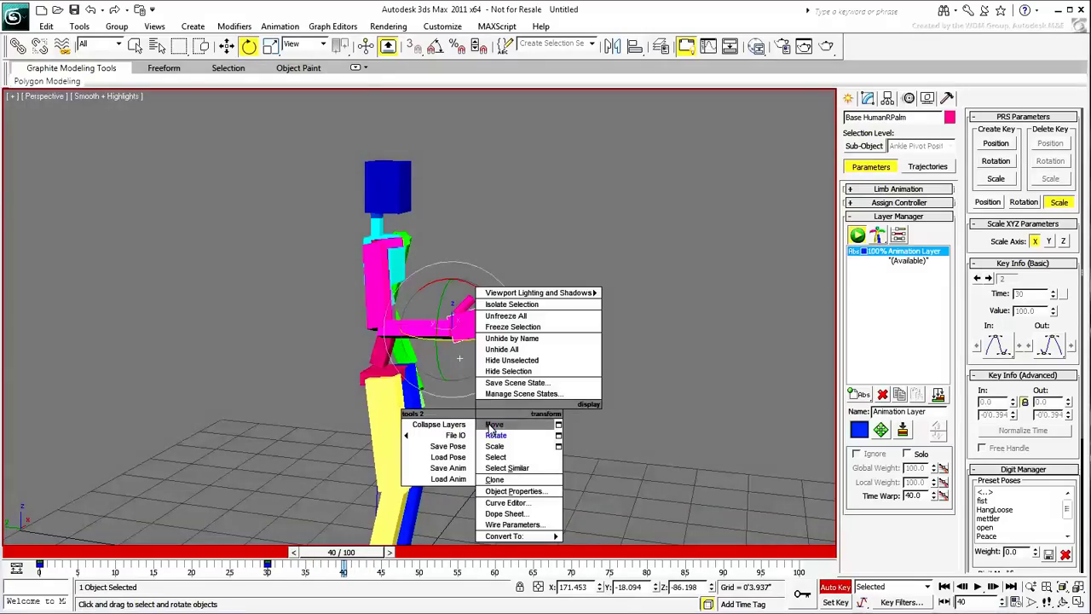
left_click(516, 418)
left_click_drag(437, 308, 500, 394)
right_click(436, 346)
left_click(453, 368)
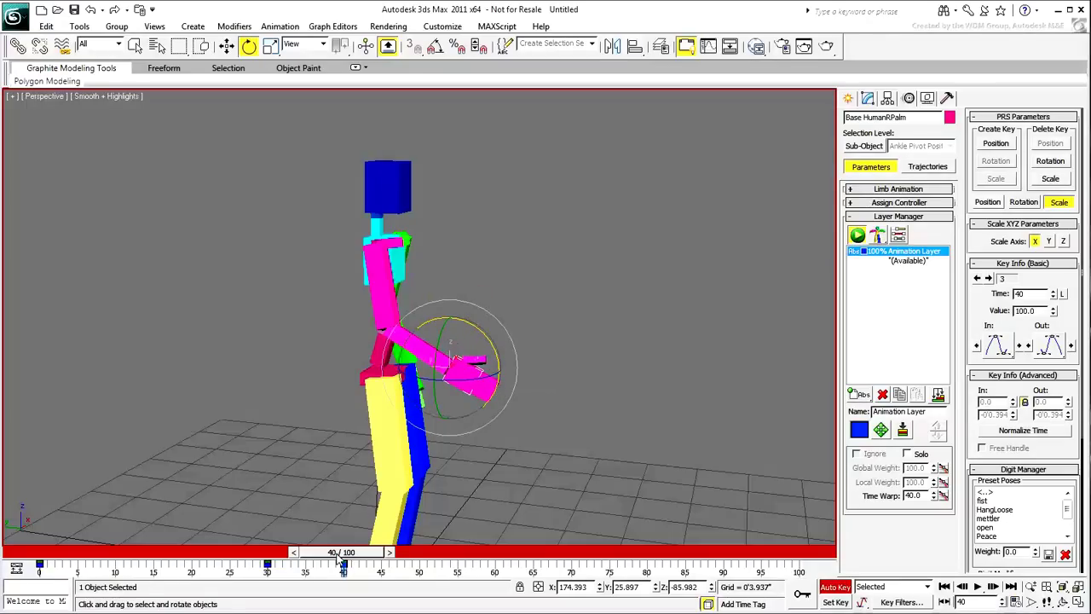
- Go to frame 50 and raise the right palm, rotating it to level out for the top of the handshake motion
left_click_drag(340, 553, 418, 552)
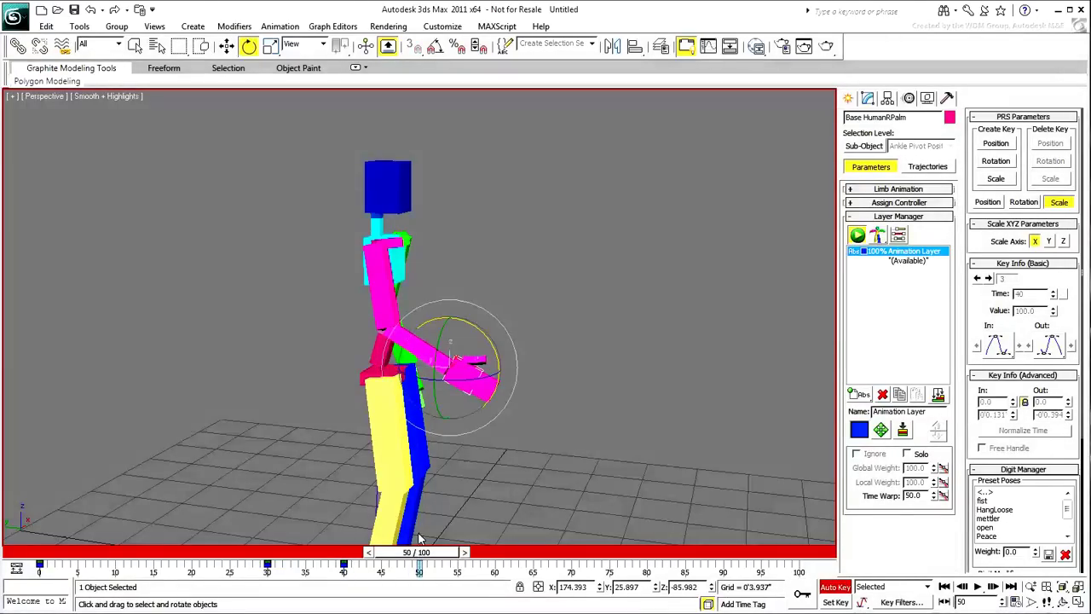
left_click_drag(493, 350, 449, 317)
right_click(471, 355)
left_click(488, 368)
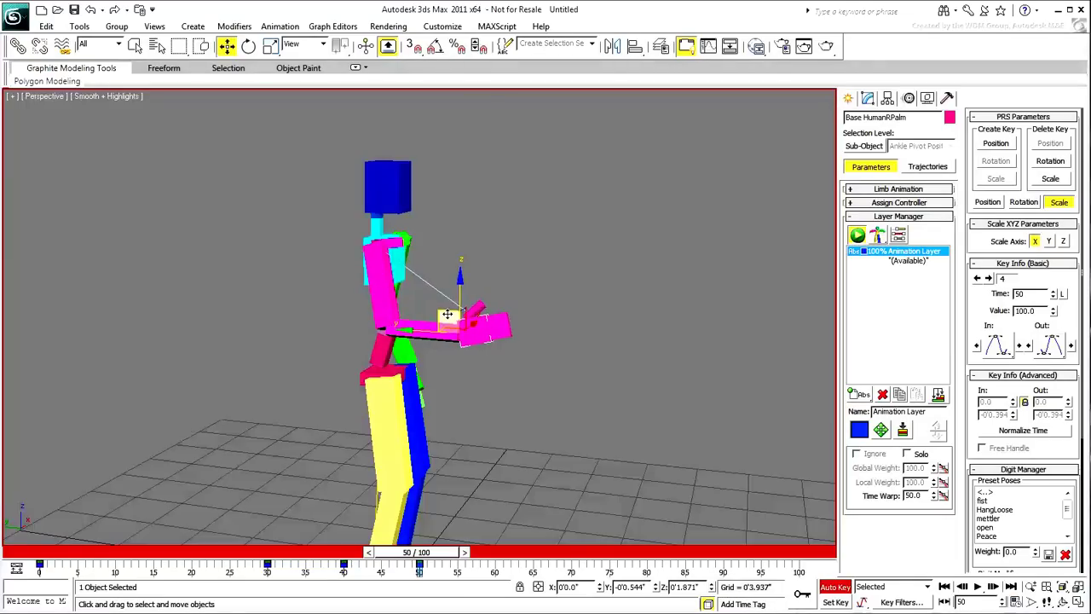
- Go to frame 60, move the right palm downward and tilt it for the low point of the shake
left_click_drag(431, 556, 505, 555)
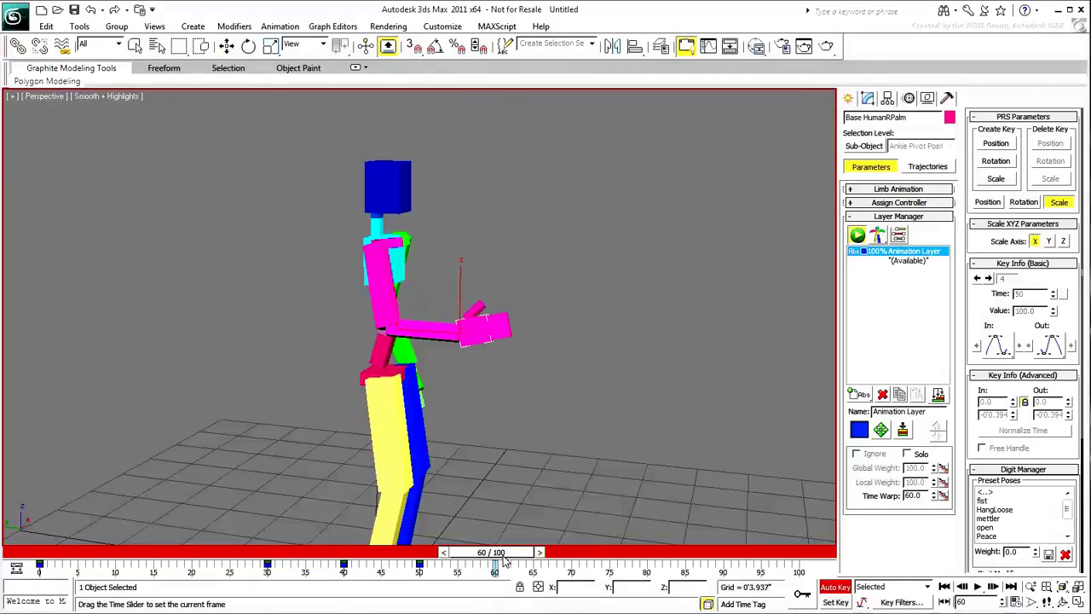
left_click_drag(442, 312, 494, 401)
right_click(455, 352)
left_click(471, 373)
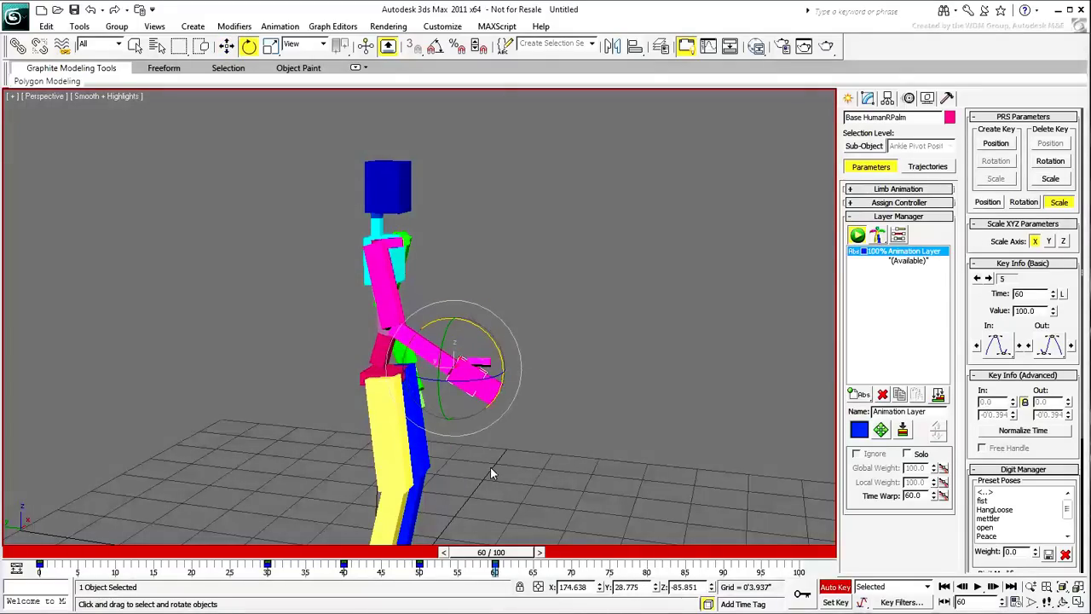
- Go to frame 70, raise the right palm back to forearm height and rotate it level
left_click_drag(487, 554, 553, 554)
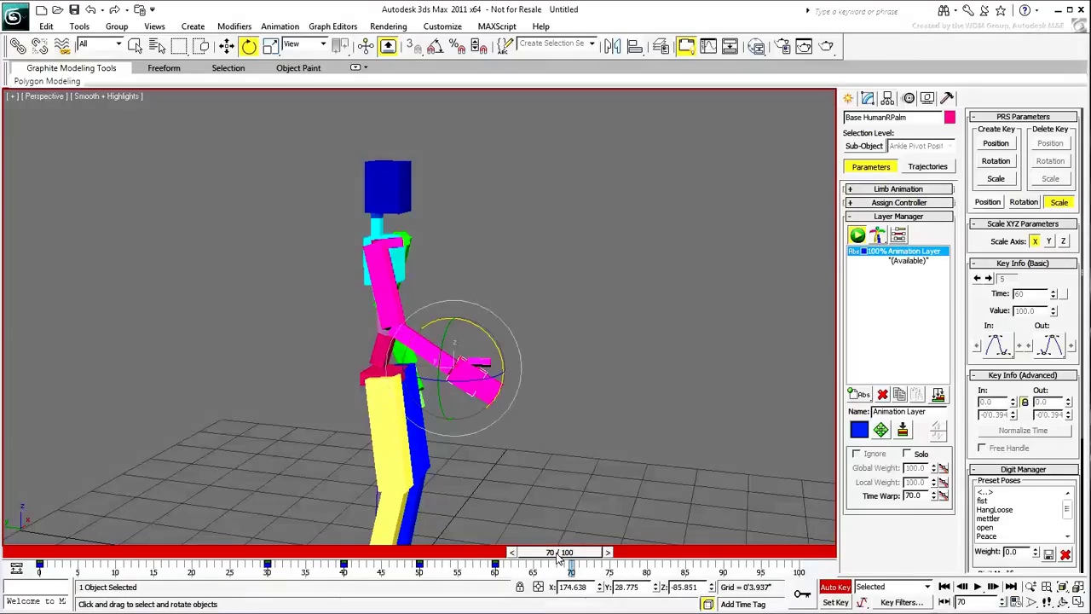
left_click_drag(492, 339, 493, 298)
right_click(483, 360)
left_click(488, 370)
right_click(440, 310)
left_click(459, 333)
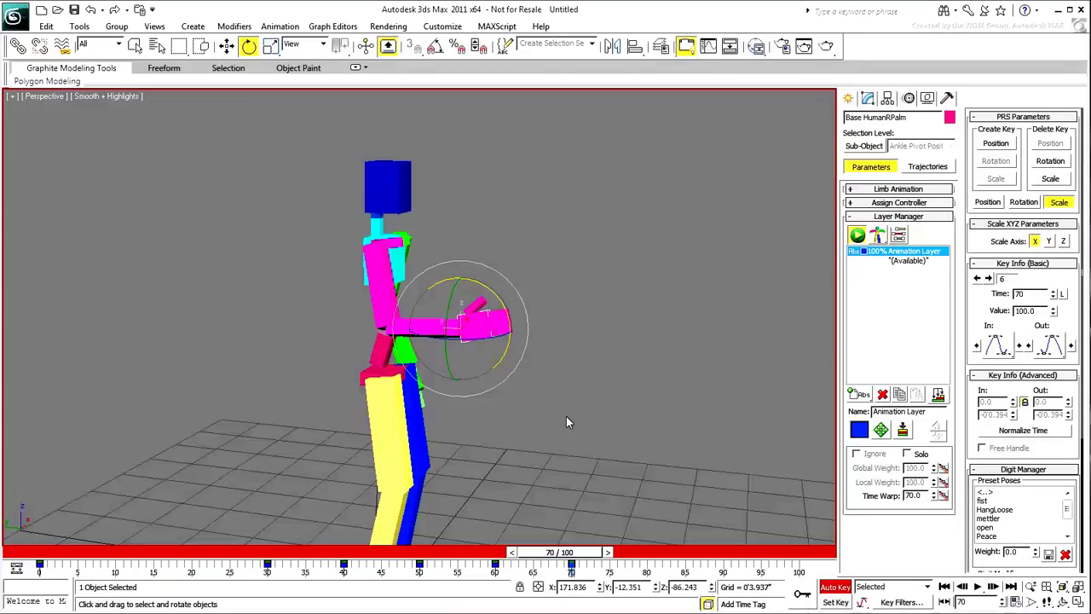
- Select the right upper arm with its whole hierarchy, copy its frame 0 keys to frame 100, and play back the animation
left_click(436, 328)
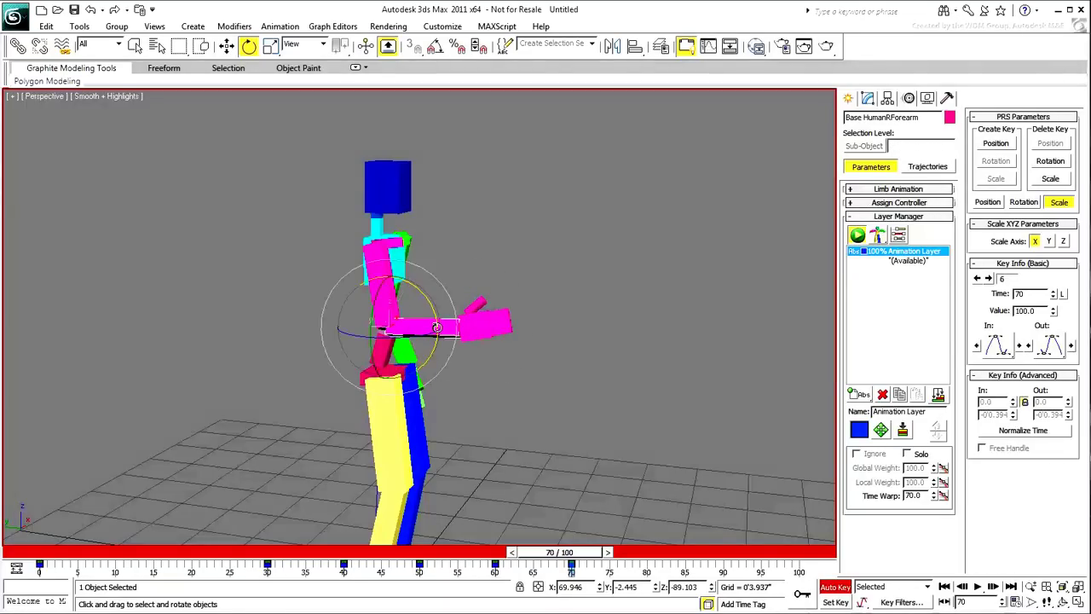
left_click(376, 285)
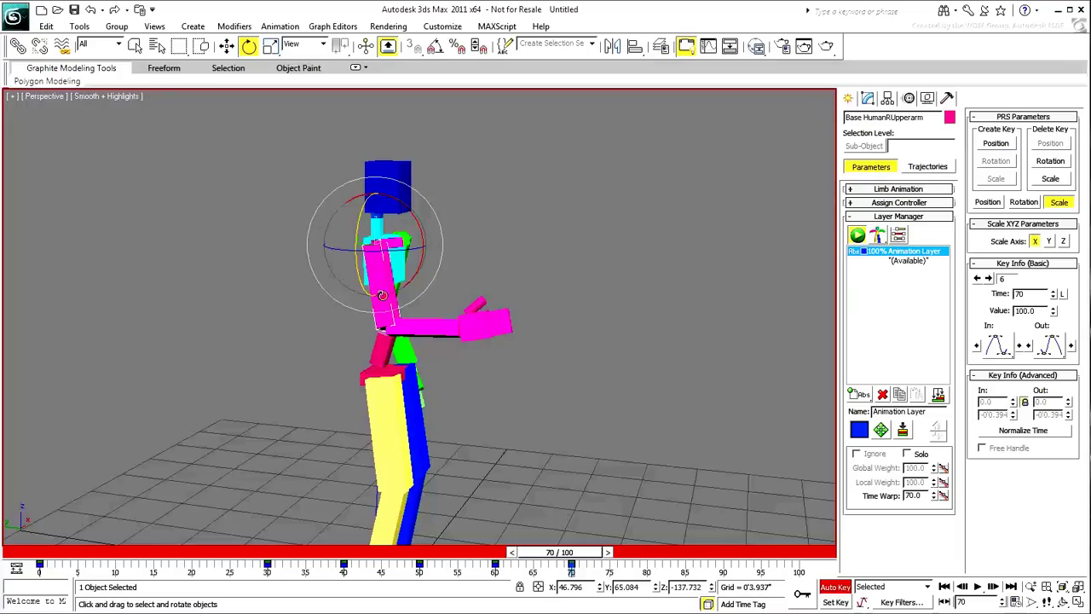
double_click(382, 295)
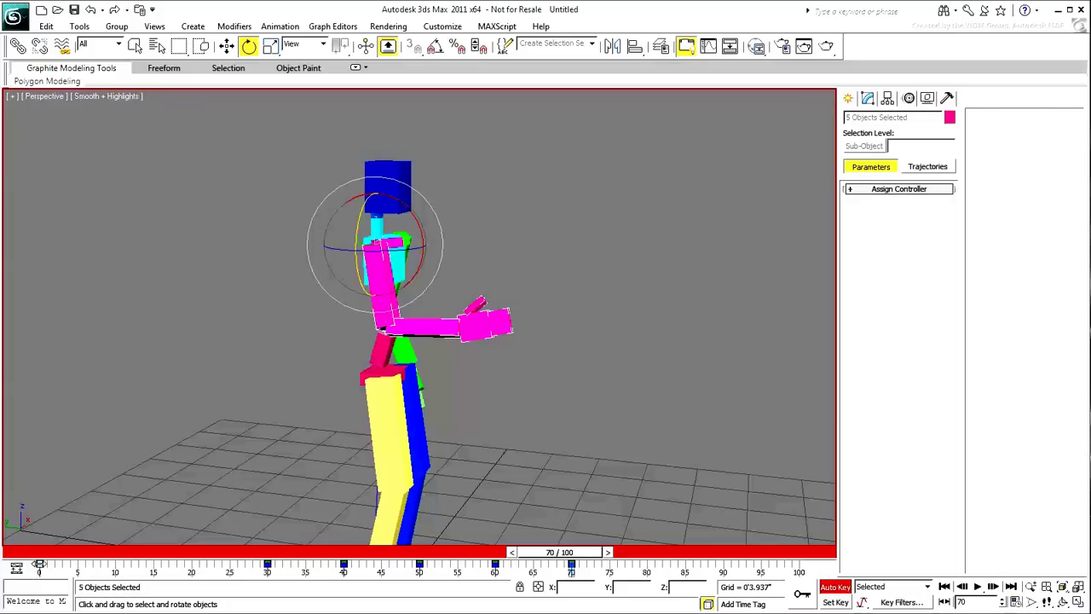
left_click_drag(39, 564, 151, 566, "shift")
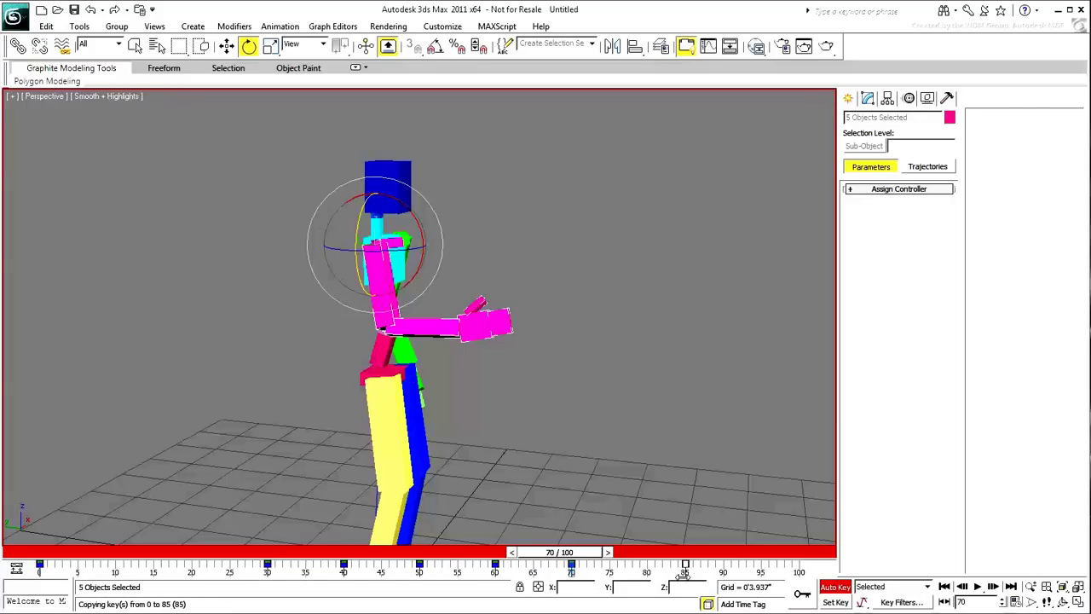
left_click_drag(777, 578, 799, 570, "shift")
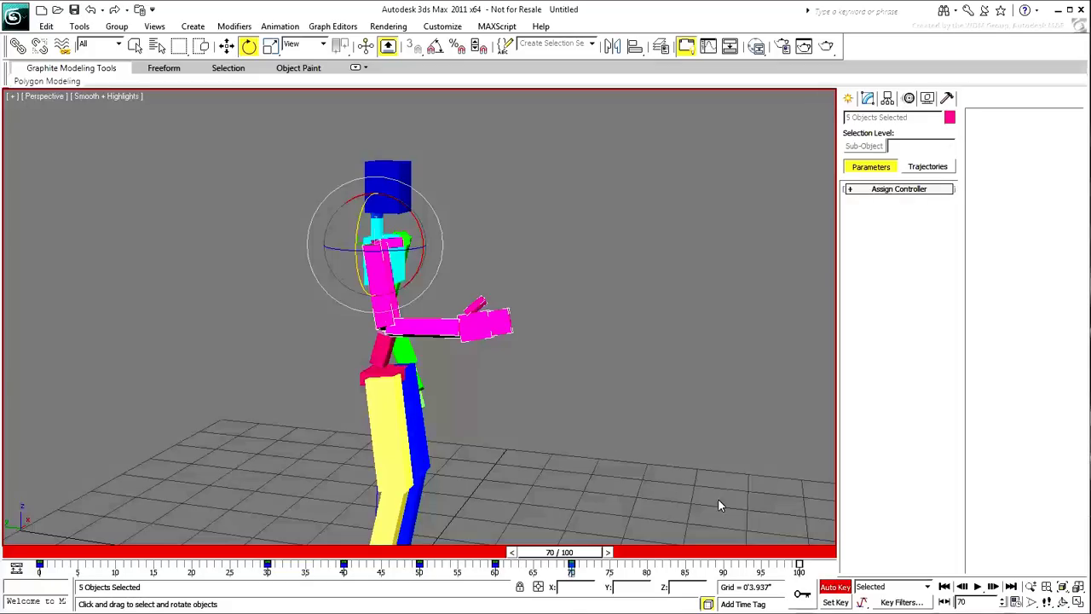
left_click(977, 587)
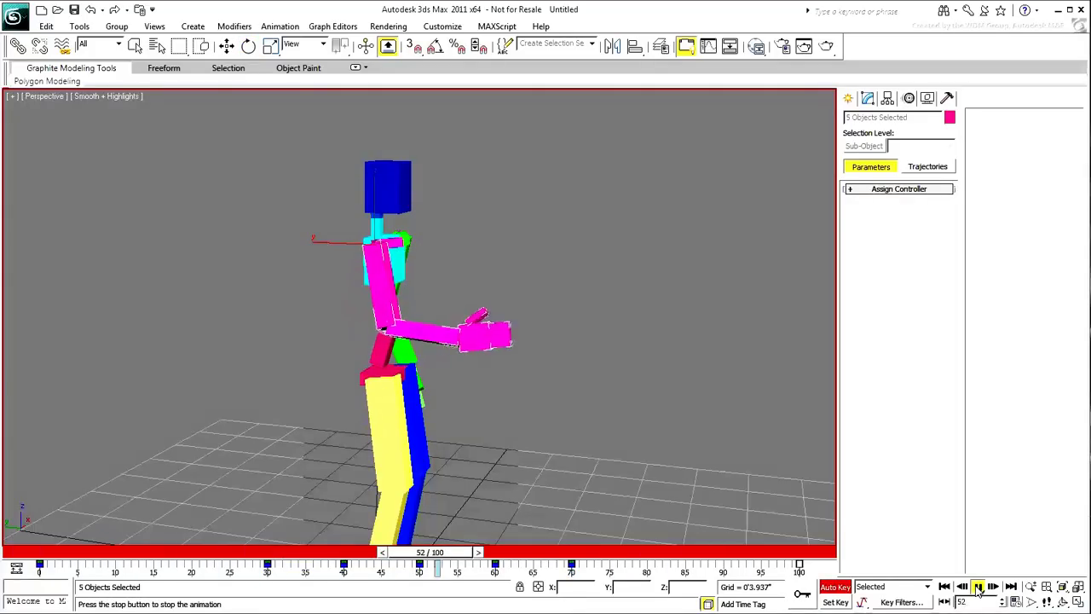
left_click(978, 587)
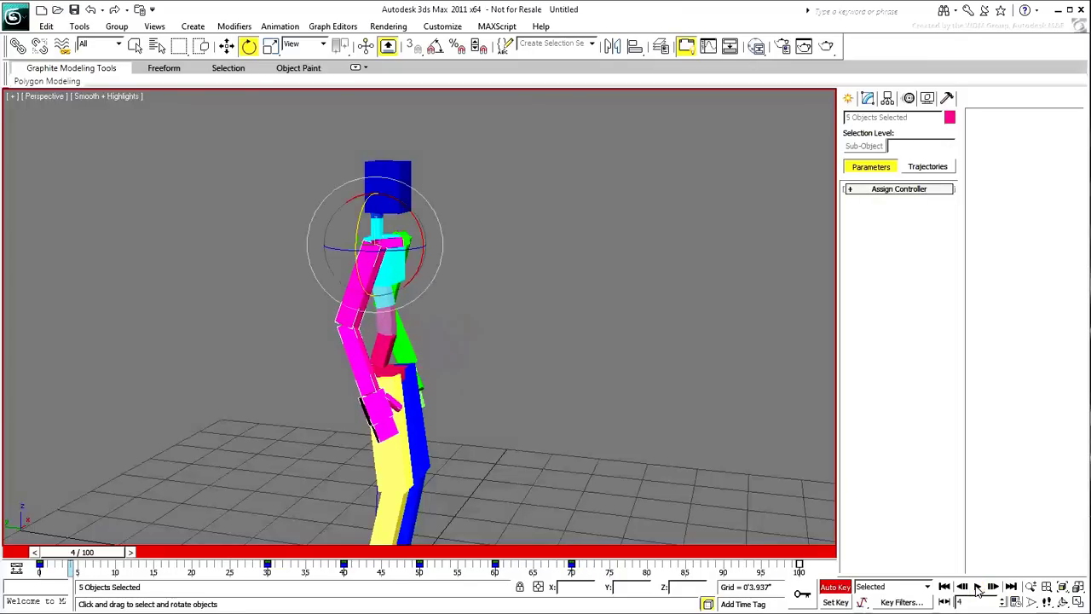
- Select the right palm and rename its animation layer to "RHand Shake"
left_click(383, 415)
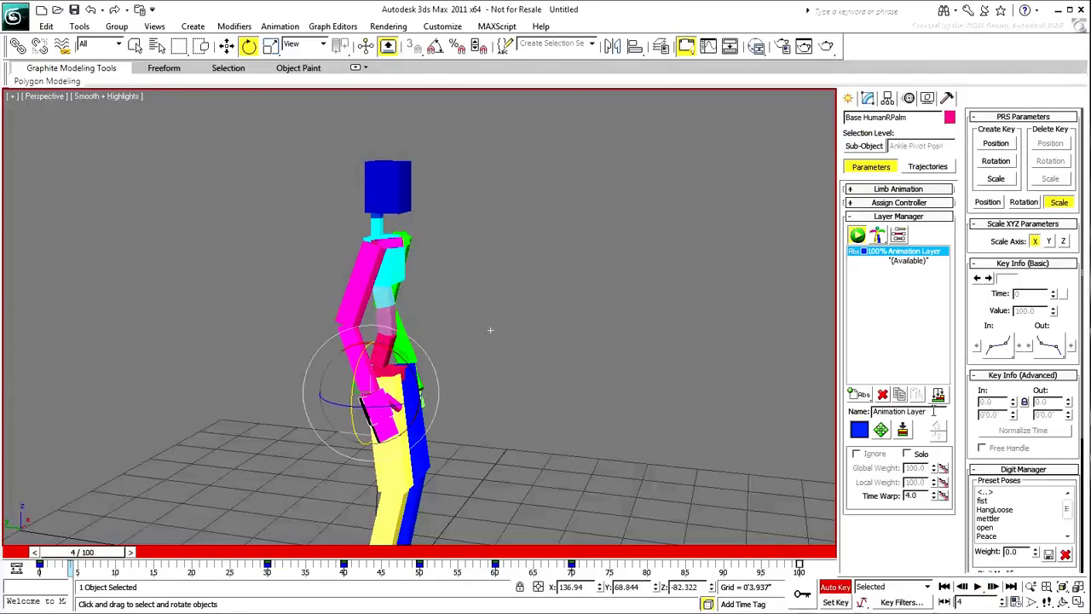
left_click(934, 411)
type("RHand Shake")
key("Return")
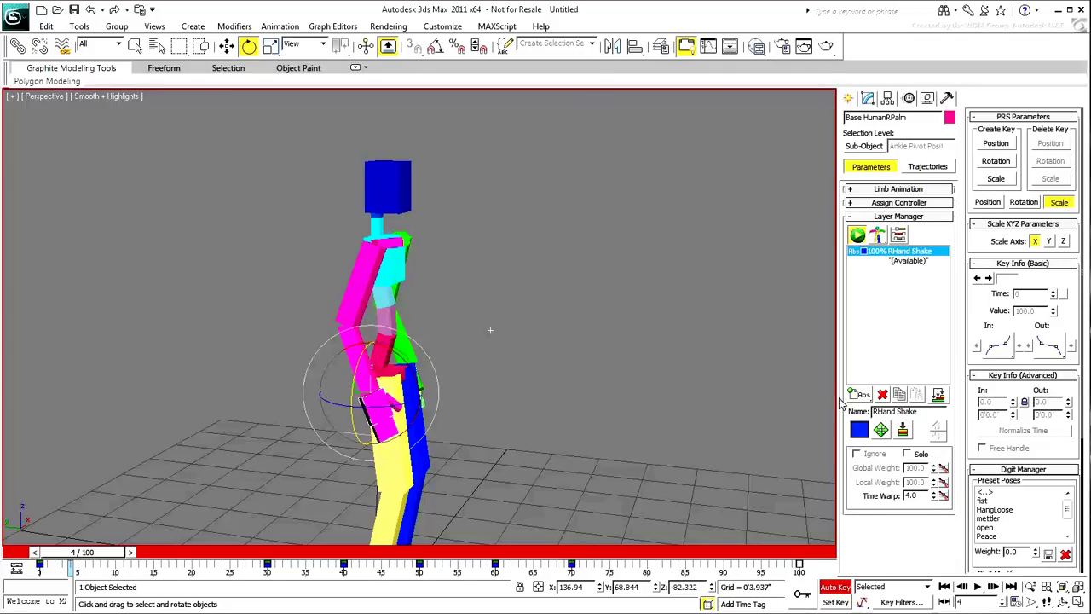
- Add a second absolute animation layer and name it "LHand Wave"
left_click(860, 395)
left_click(863, 413)
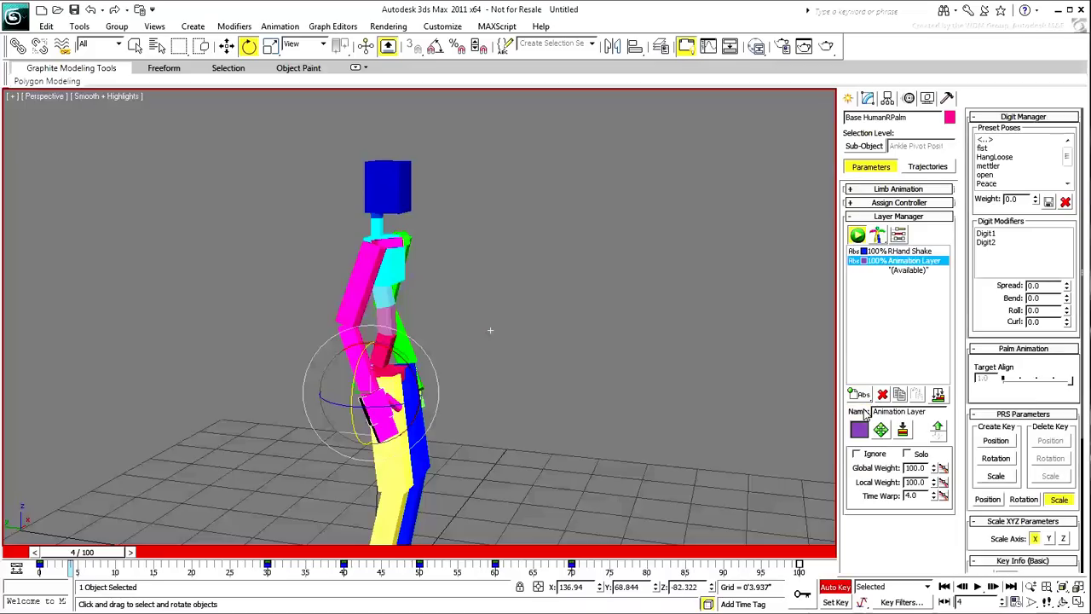
left_click_drag(938, 411, 849, 414)
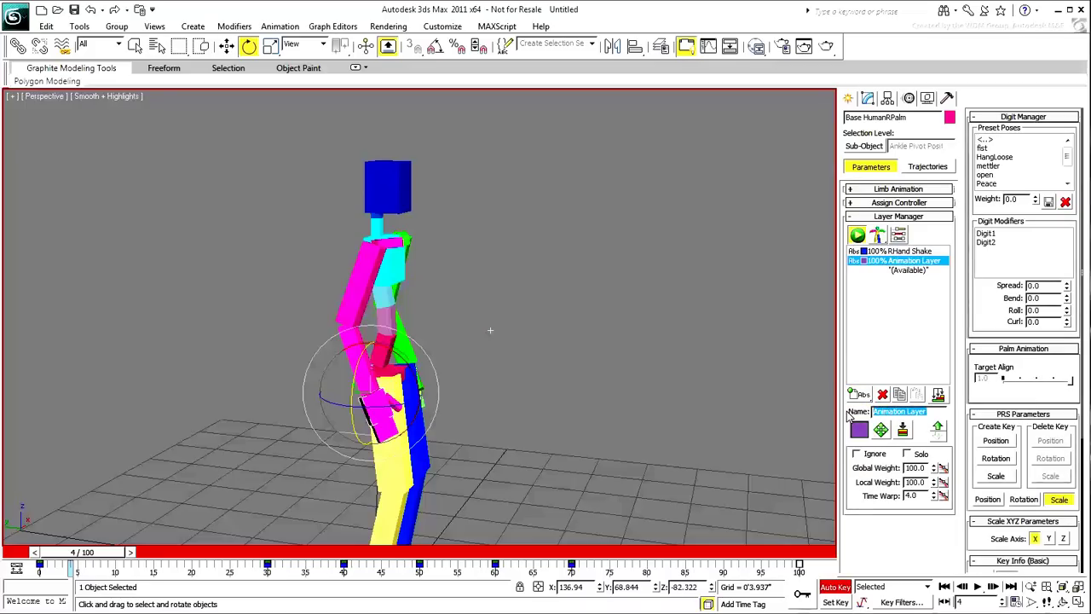
type("LHand Wave")
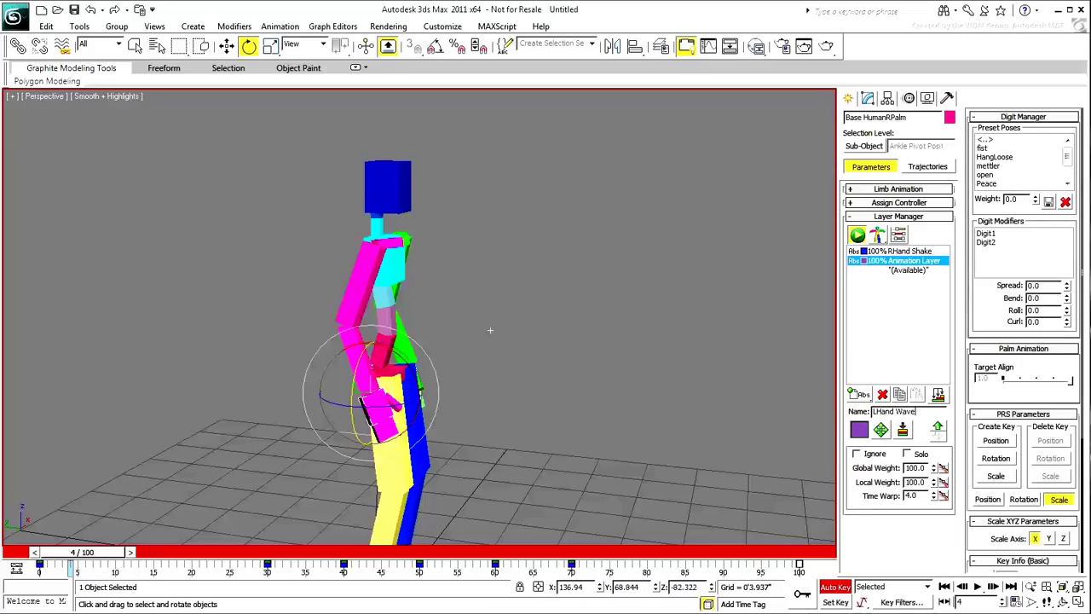
key("Return")
- Select the left palm and, at frame 35, move it up beside the head so the elbow bends
middle_click_drag(678, 311, 670, 309)
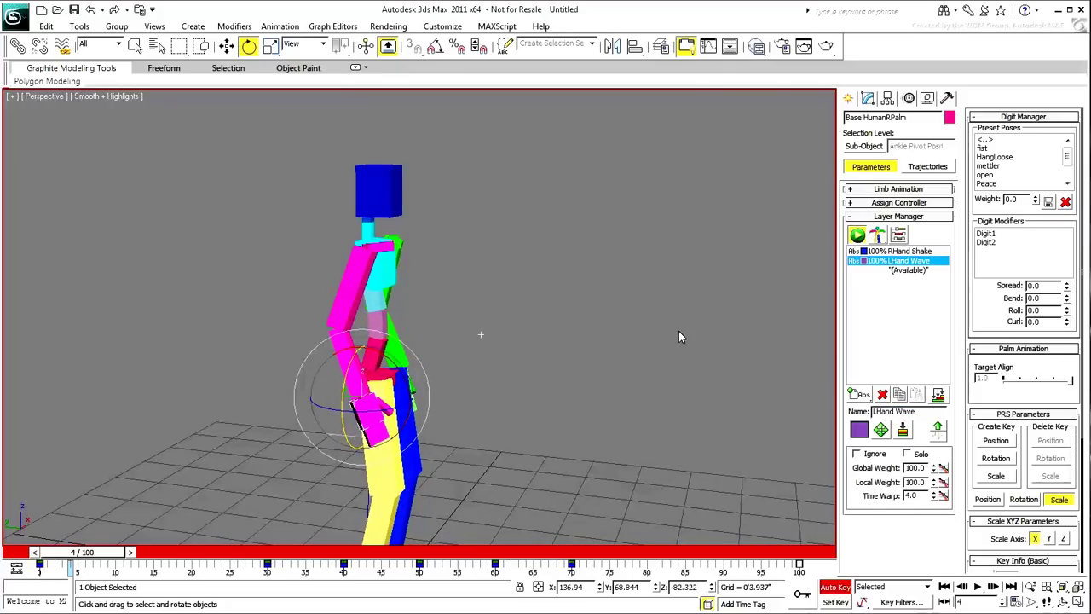
left_click_drag(103, 548, 344, 553)
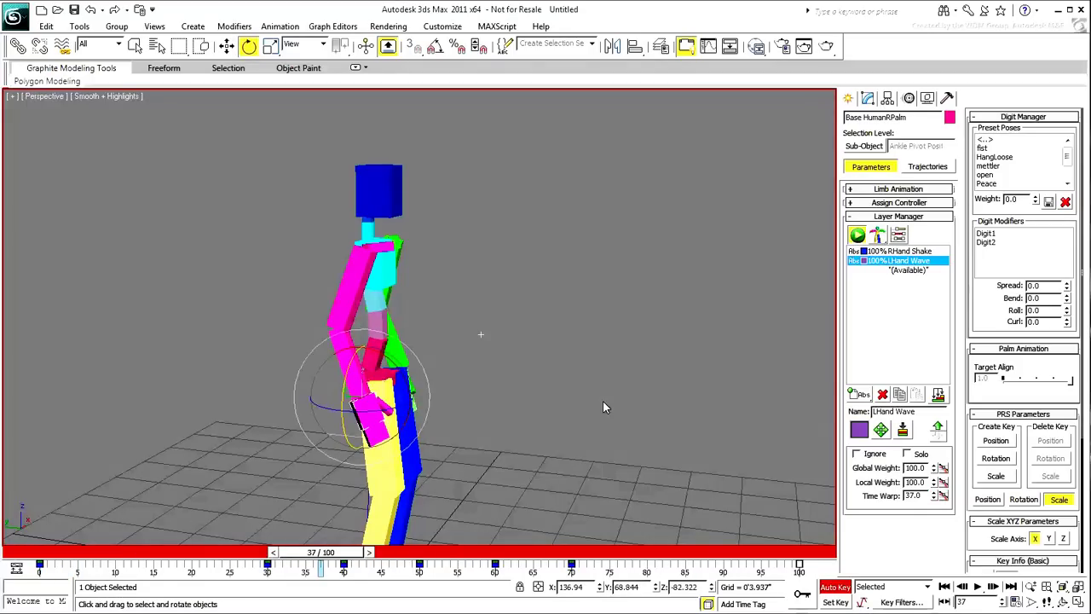
middle_click_drag(645, 389, 454, 429, "alt")
left_click(491, 426)
right_click(455, 429)
left_click(463, 445)
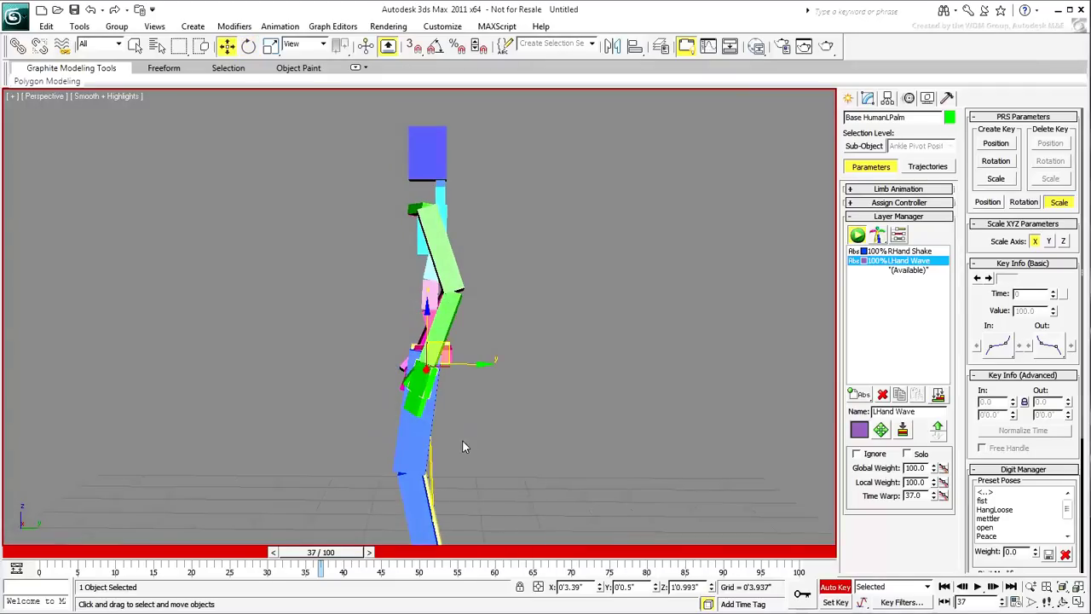
left_click_drag(321, 552, 305, 553)
- Refine the left palm's frame 35 pose by rotating the hand upright into a waving orientation and adjusting its position
right_click(356, 171)
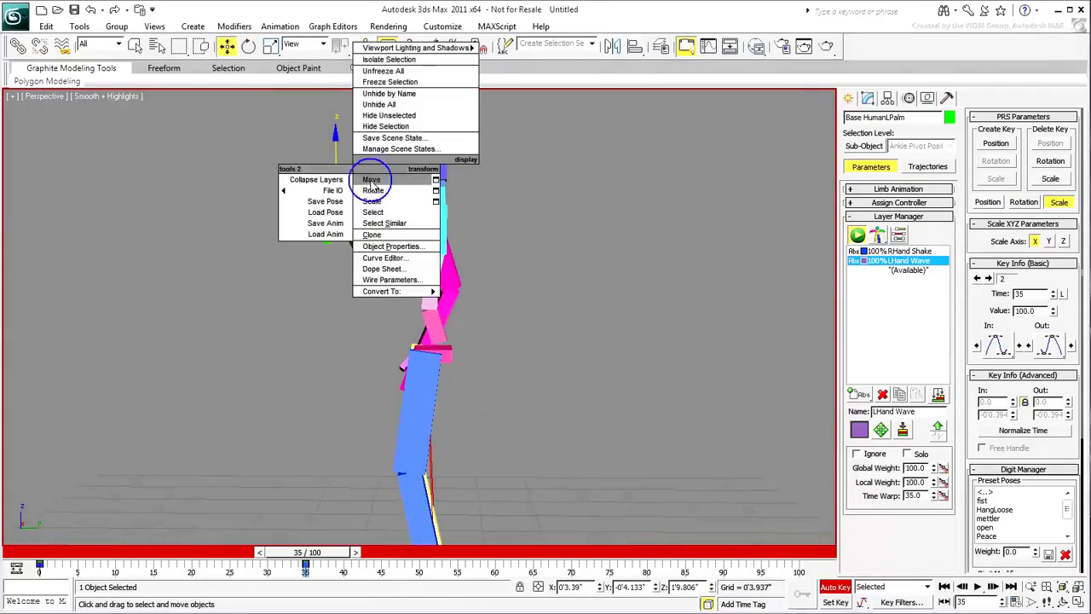
left_click(372, 190)
left_click_drag(377, 166, 316, 426)
middle_click_drag(316, 427, 444, 430, "alt")
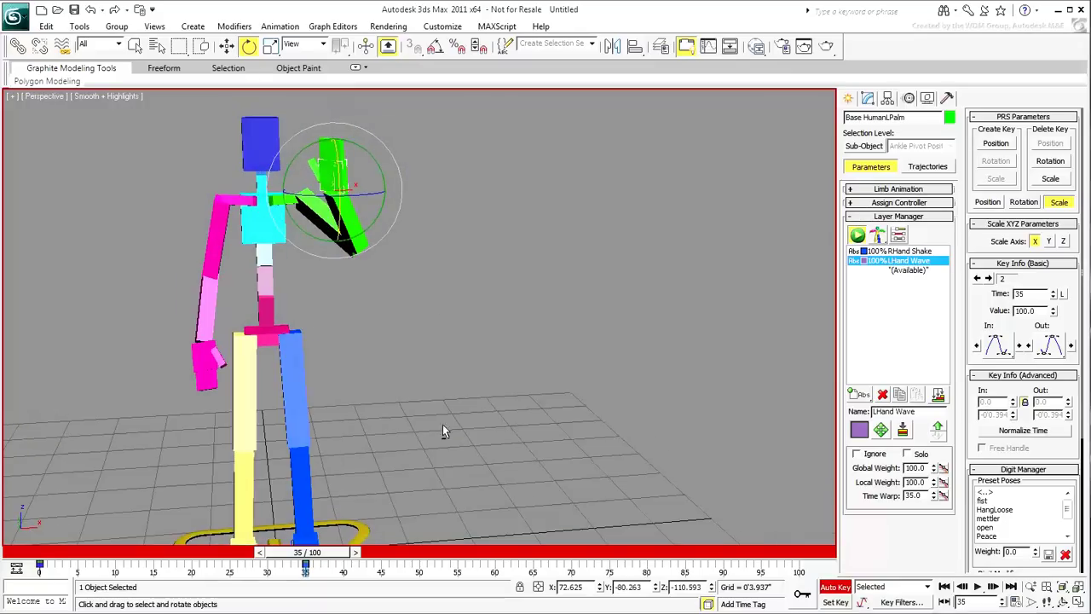
left_click_drag(381, 162, 365, 191)
key("w")
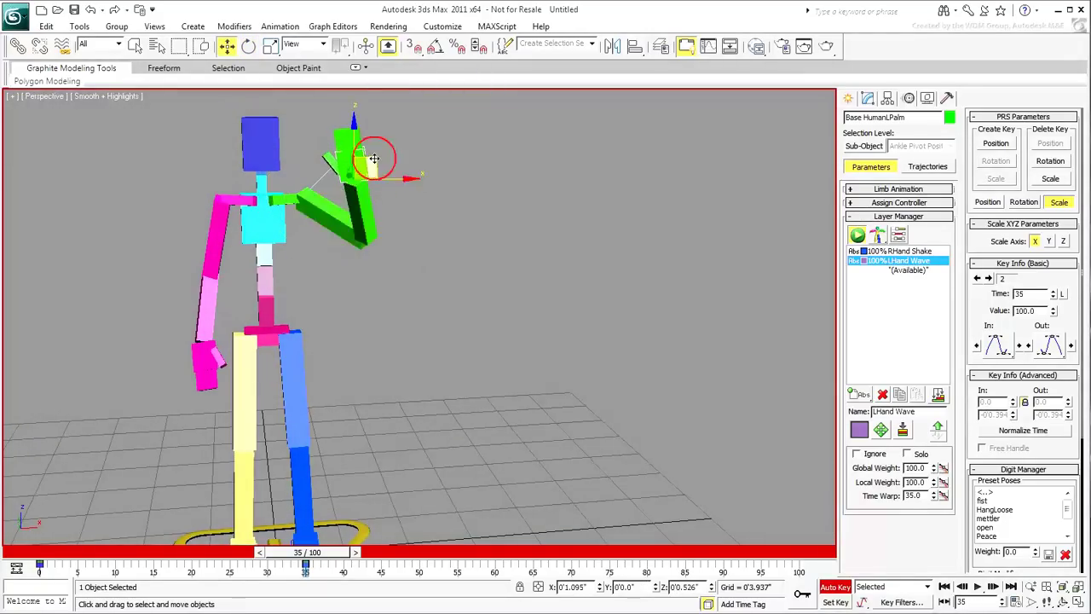
middle_click_drag(418, 275, 444, 260, "alt")
right_click(445, 260)
left_click(461, 279)
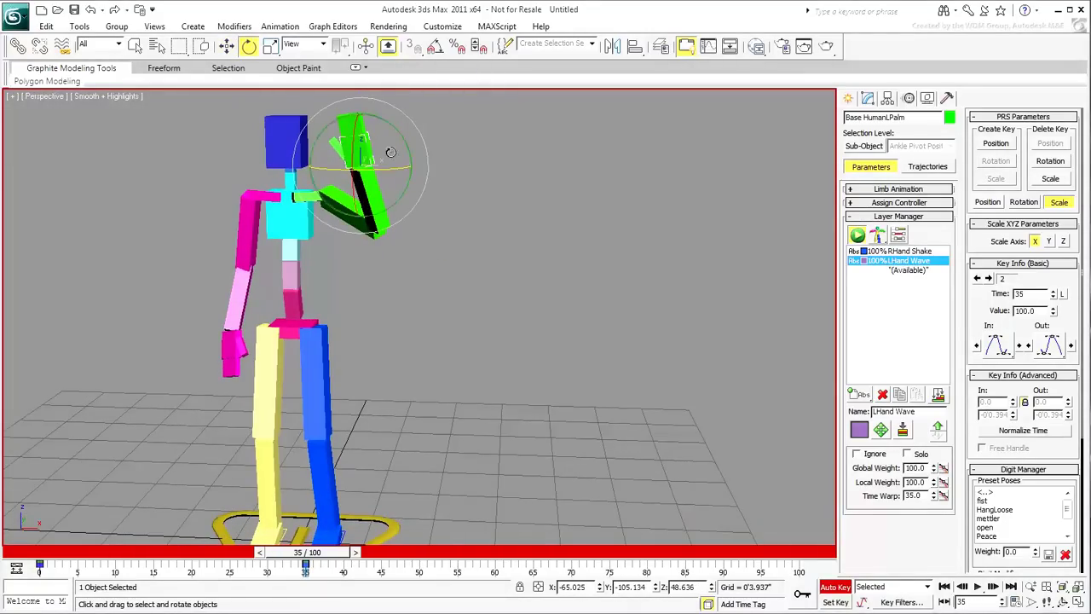
- Go to frame 45, move the left palm outward from the head and rotate it outward for the wave
left_click_drag(305, 552, 382, 553)
left_click_drag(392, 153, 398, 114)
right_click(397, 114)
left_click(429, 136)
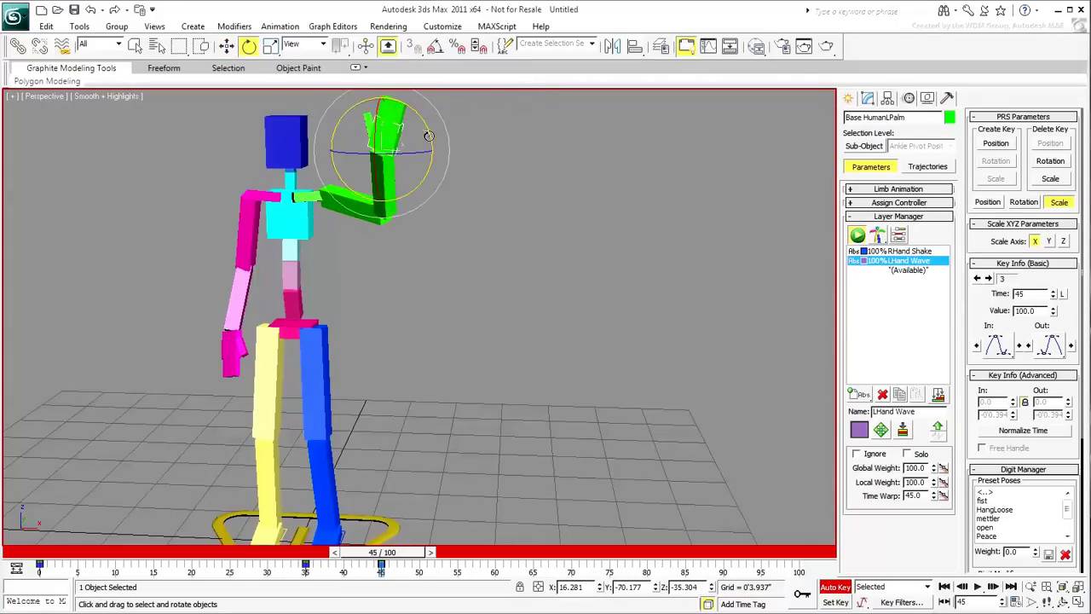
- Go to frame 55, rotate the left palm inward and move it back toward the head
left_click_drag(388, 554, 450, 553)
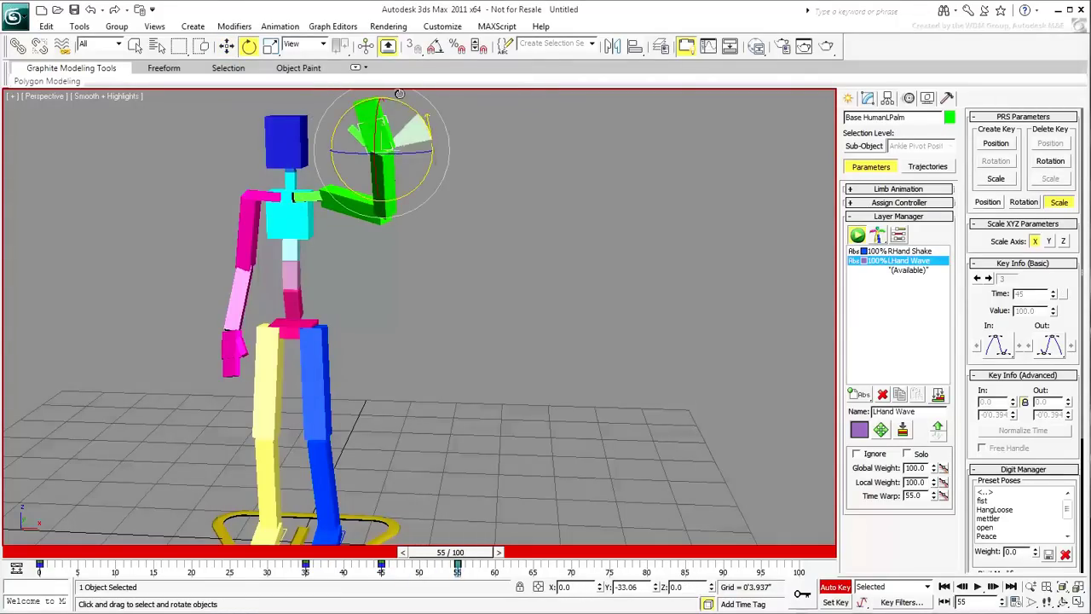
key("w")
left_click_drag(424, 150, 416, 143)
- Go to frame 65, then move the left palm outward and rotate it outward for the second wave
left_click_drag(450, 553, 525, 553)
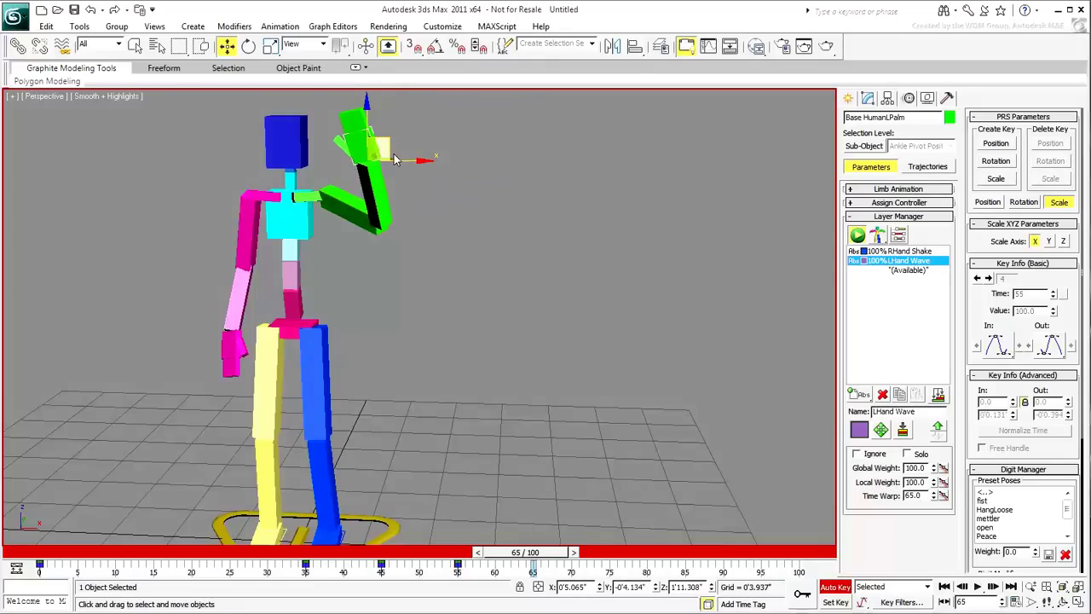
left_click_drag(403, 147, 419, 119)
key("e")
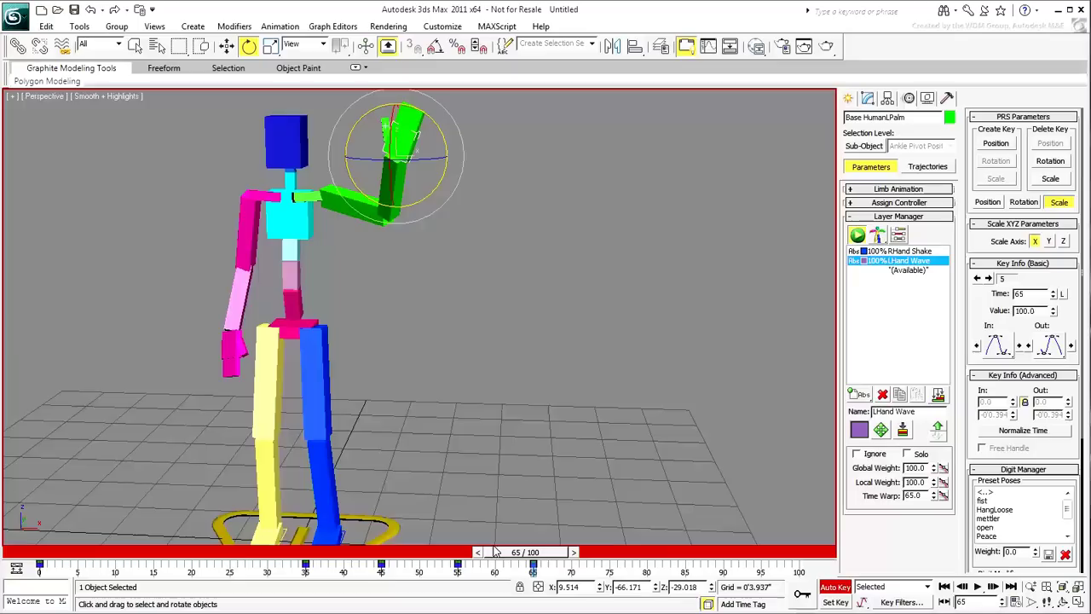
- Select the left arm's whole hierarchy and copy its frame 0 keys to frame 90
double_click(341, 201)
left_click_drag(39, 565, 723, 564, "shift")
- Go to frame 45, select the head and rotate it to turn toward the waving left hand
left_click_drag(525, 553, 381, 554)
key("e")
left_click(272, 133)
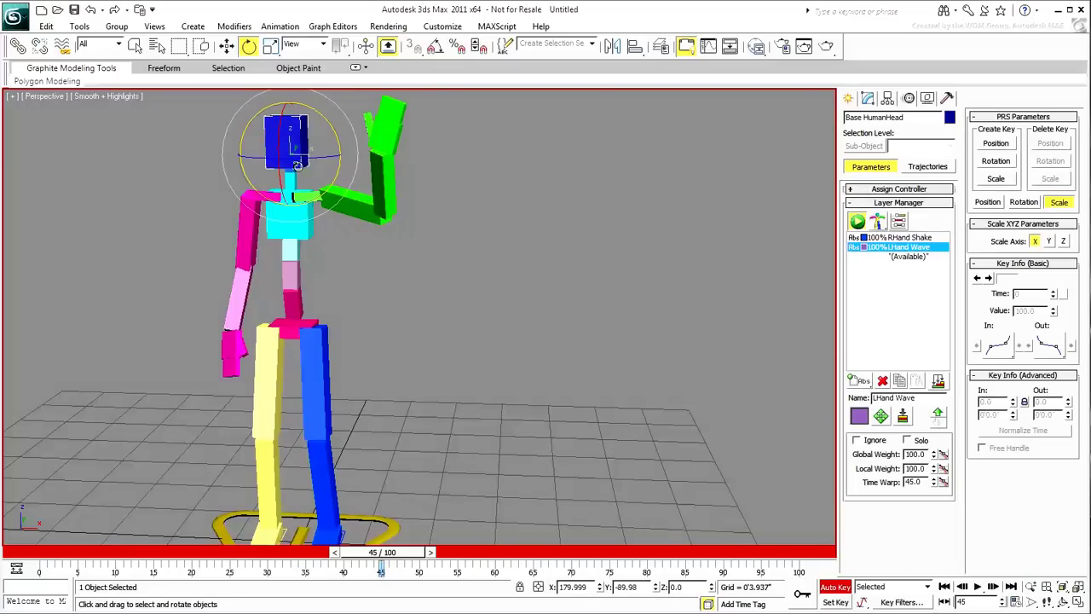
mouse_move(304, 149)
left_mouse_down()
mouse_move(324, 141)
mouse_move(328, 279)
left_mouse_up()
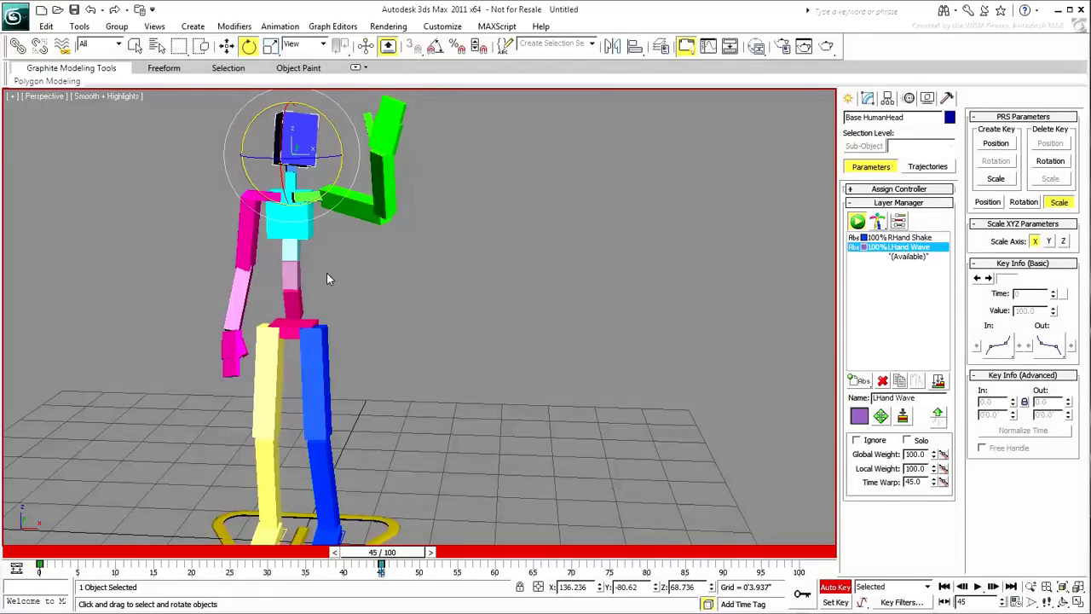
- At frame 90, rotate the head back to face forward, then deselect it and play back the animation
left_click_drag(380, 546, 710, 564)
key("e")
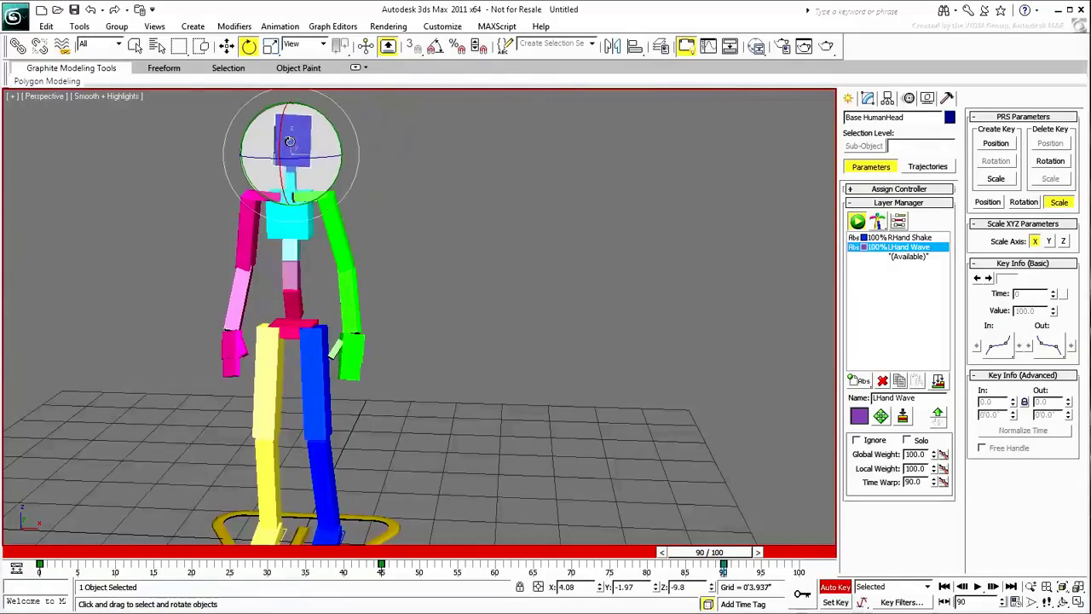
left_click_drag(281, 146, 295, 148)
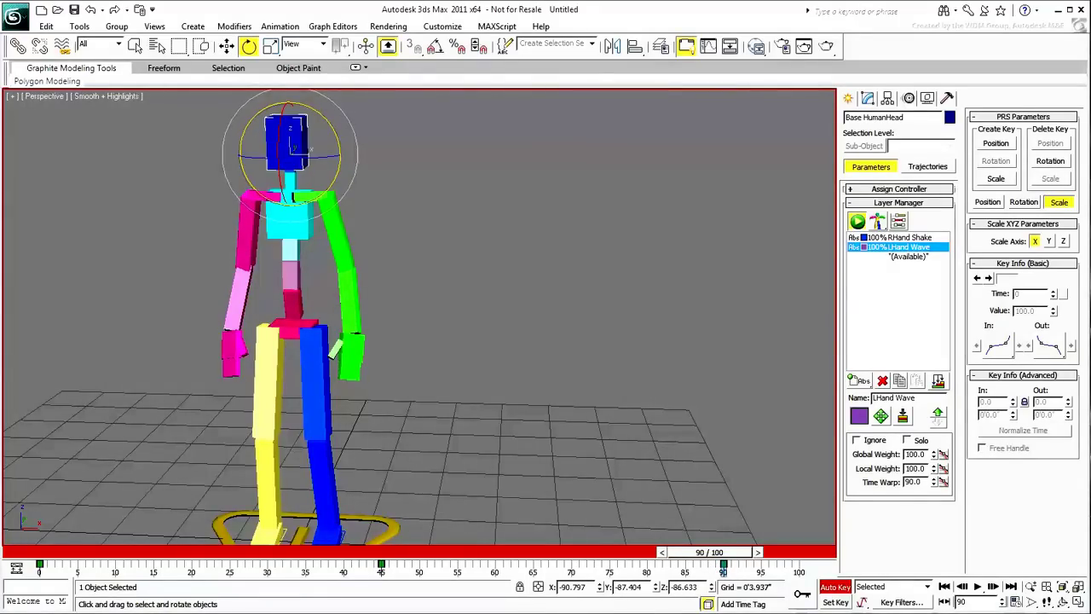
left_click(609, 426)
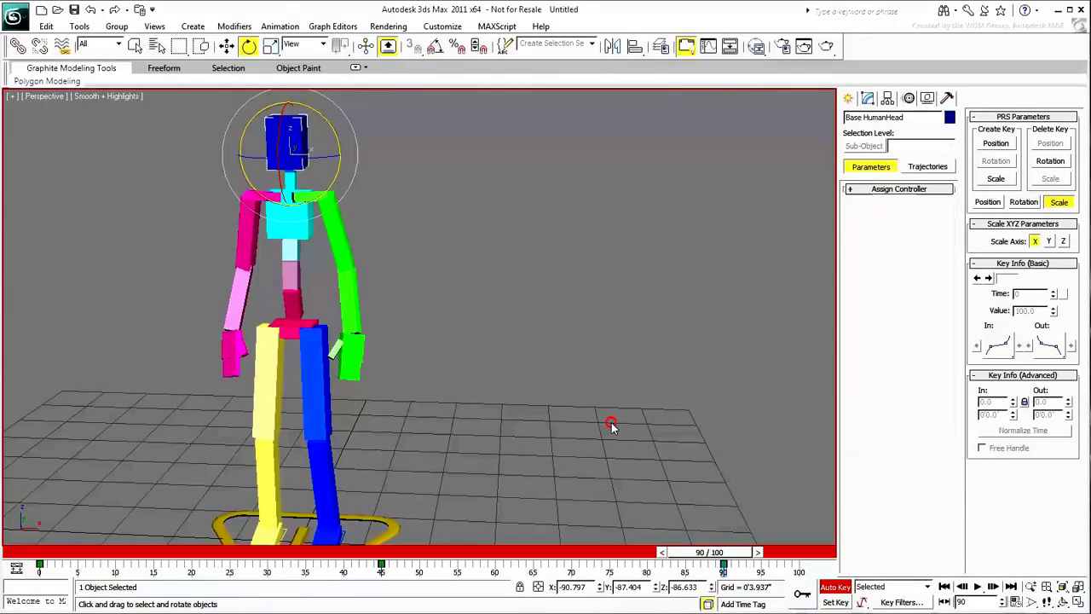
left_click(978, 588)
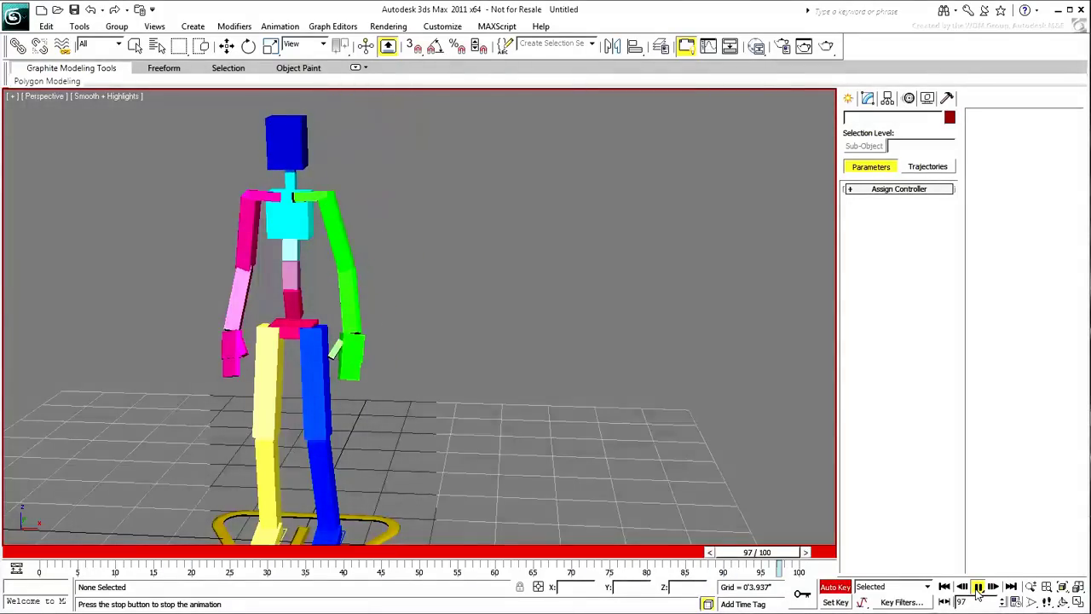
- Stop playback with Auto Key turned off, and switch the Base Human rig's coloring mode to layer colors
left_click(978, 589)
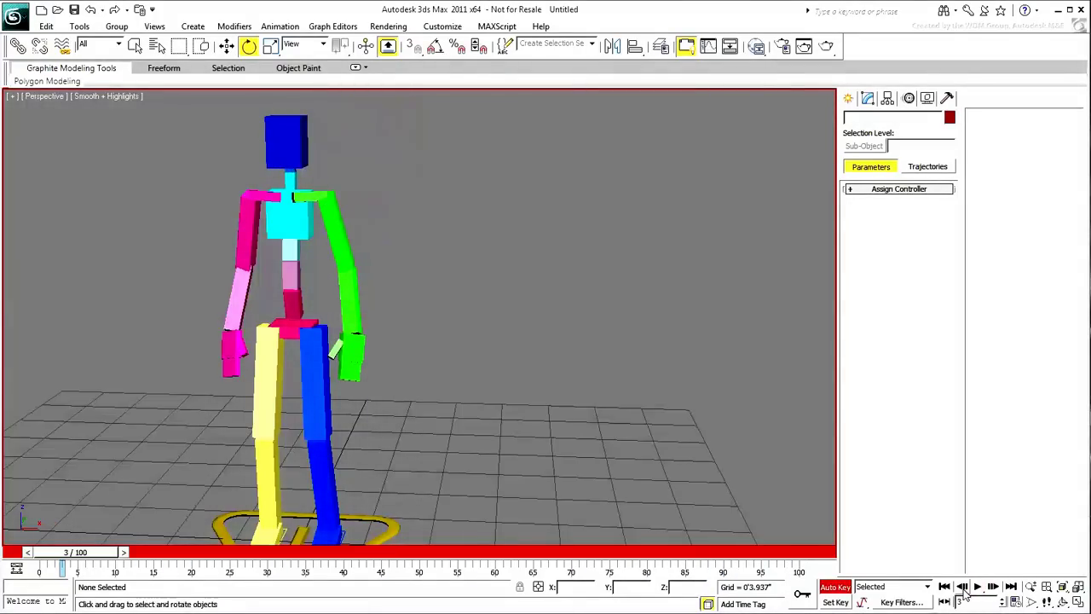
left_click(832, 588)
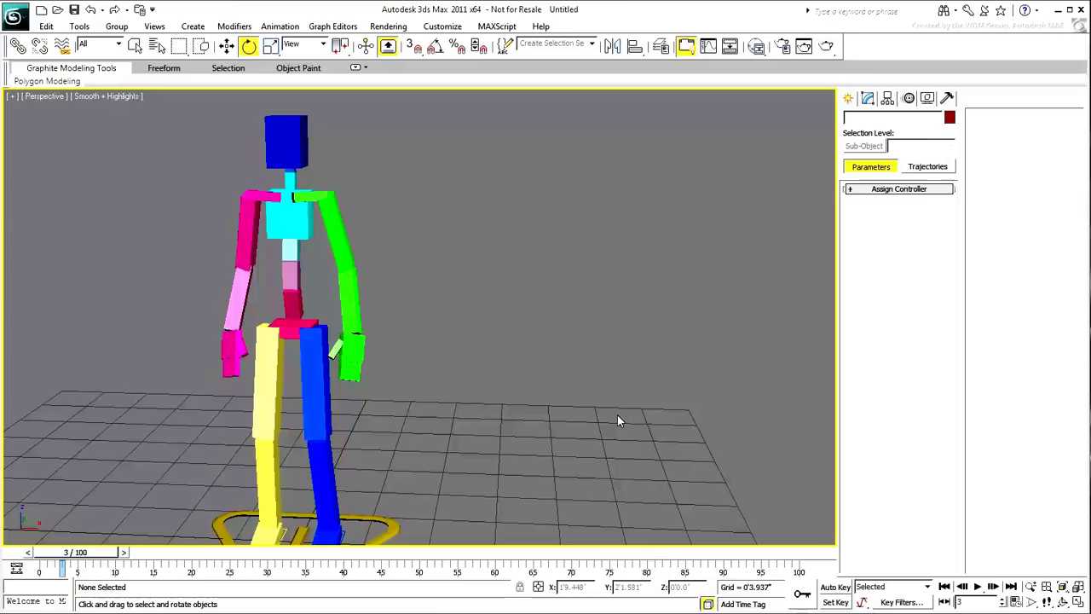
left_click(396, 527)
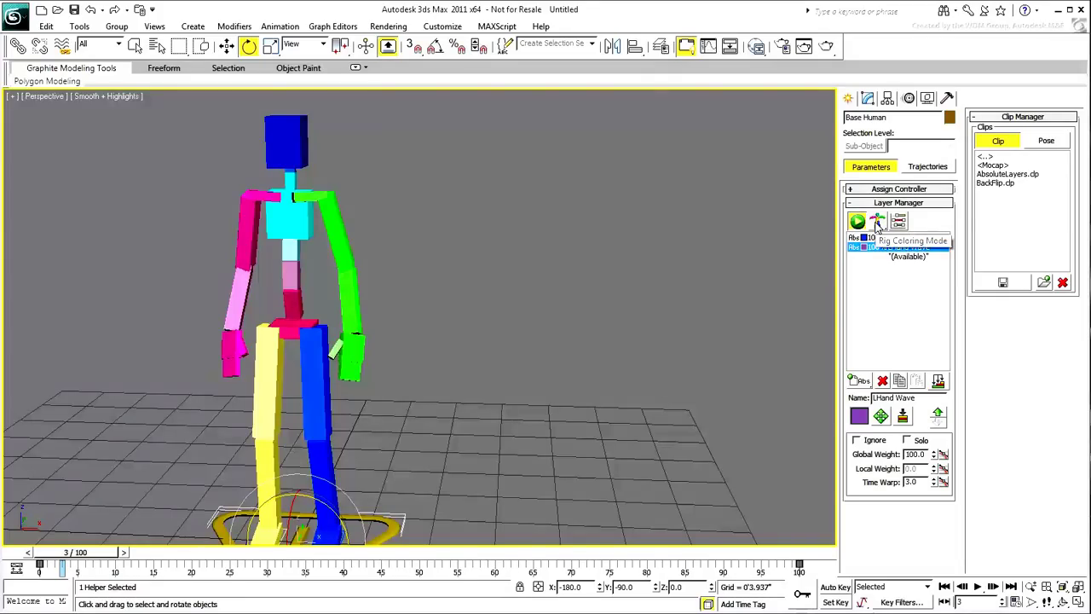
left_click_drag(876, 223, 880, 267)
middle_click_drag(610, 344, 503, 329, "alt")
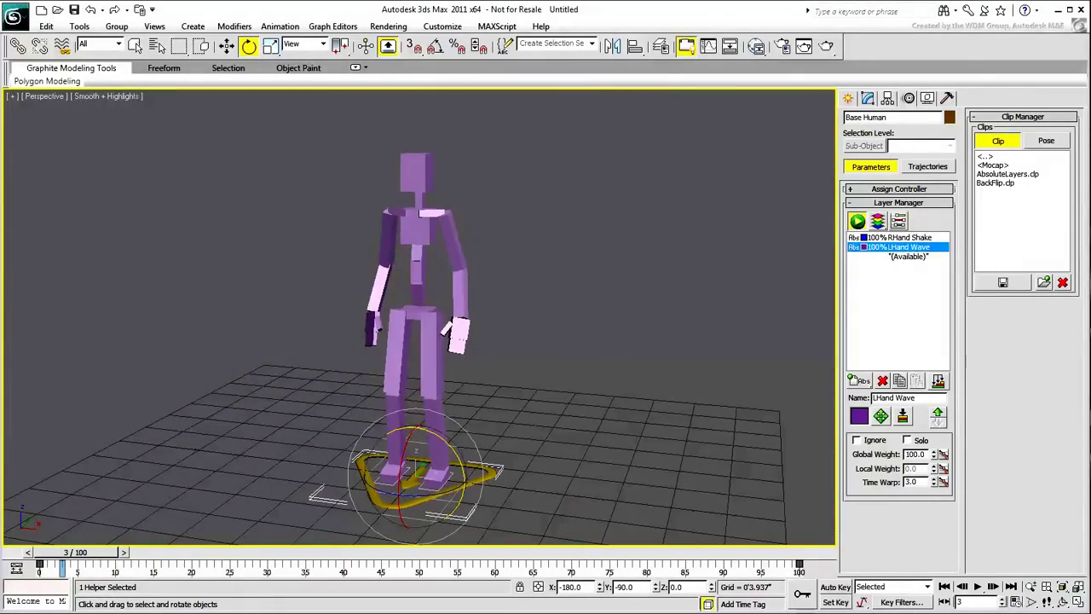
middle_click_drag(546, 383, 554, 381, "alt")
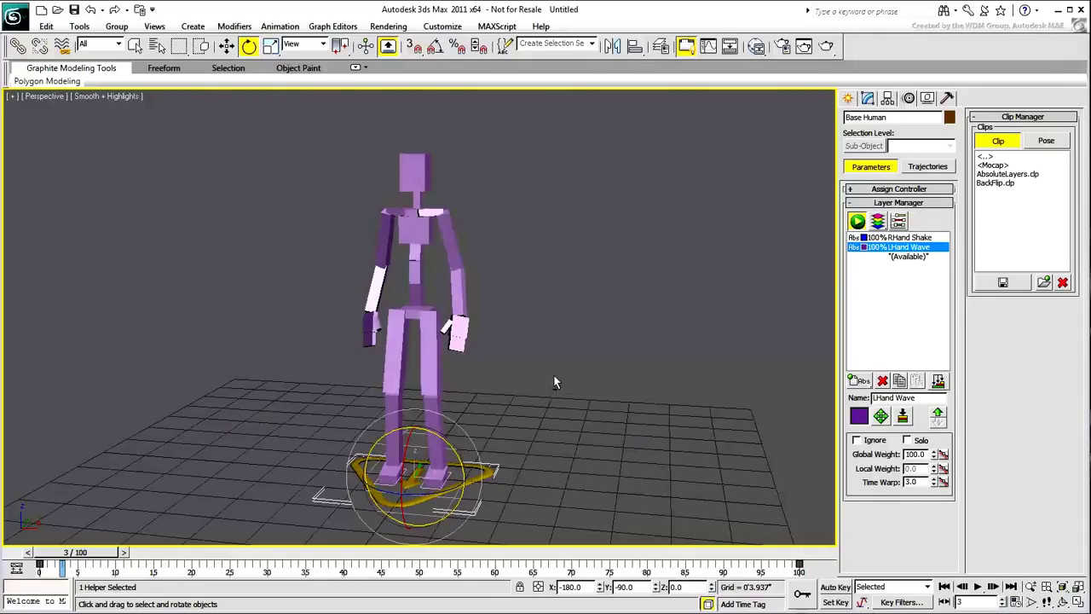
key("alt")
- Change the RHand Shake layer's color to a saturated blue with RGB 0, 64, 208
left_click(867, 239)
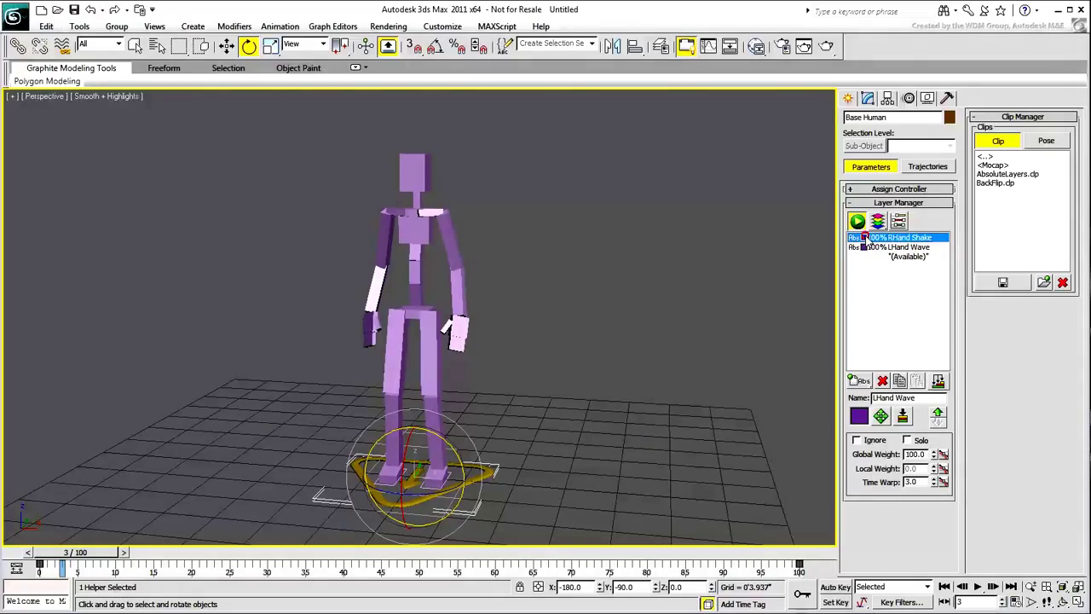
left_click(858, 415)
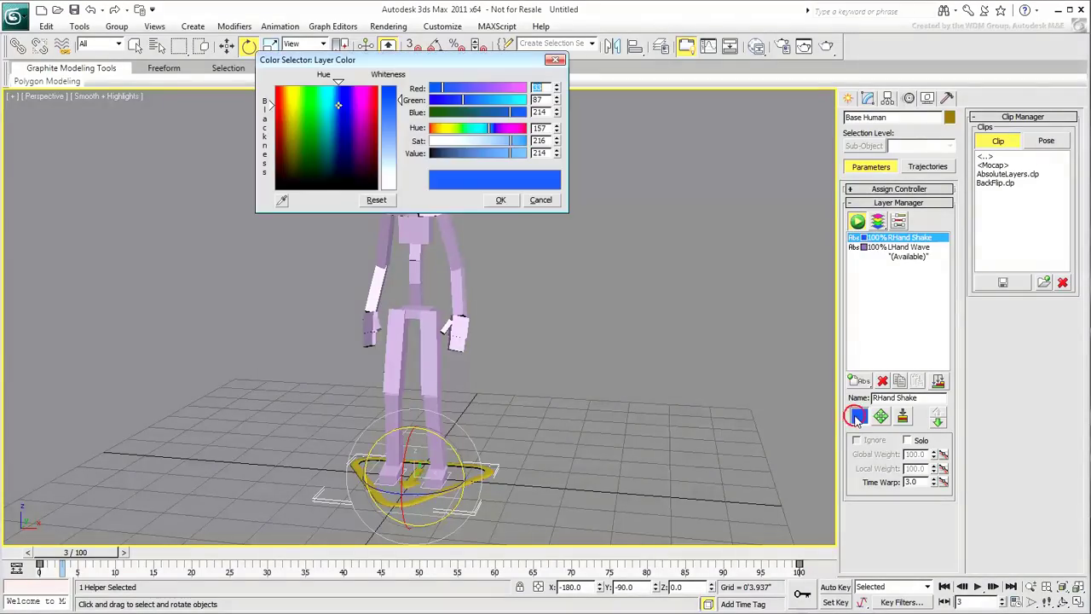
left_click_drag(397, 100, 397, 86)
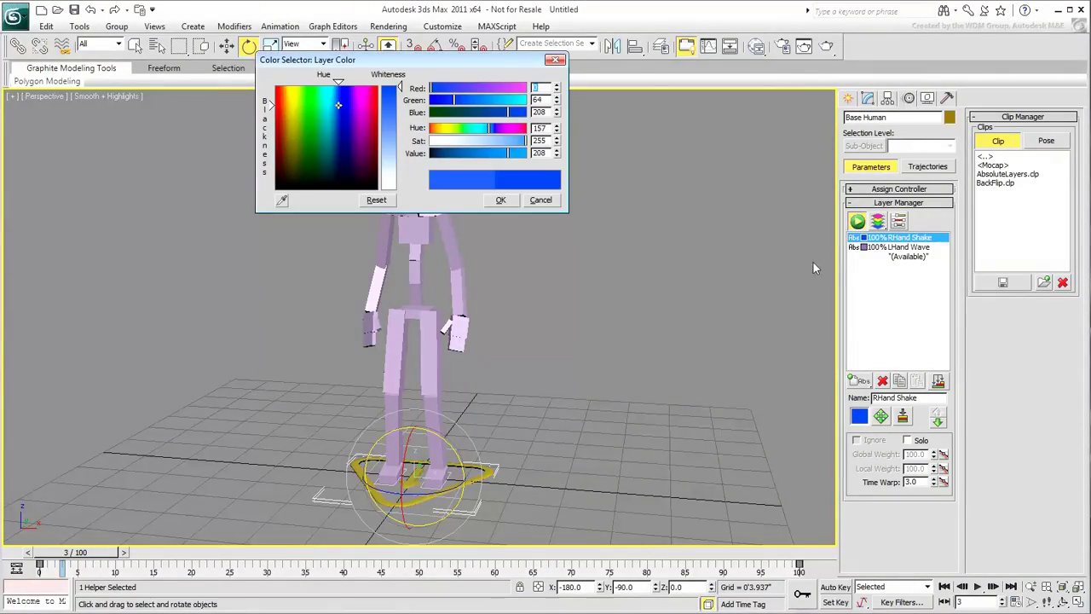
- Change the LHand Wave layer's color to pure, fully saturated red and accept the color
left_click(880, 249)
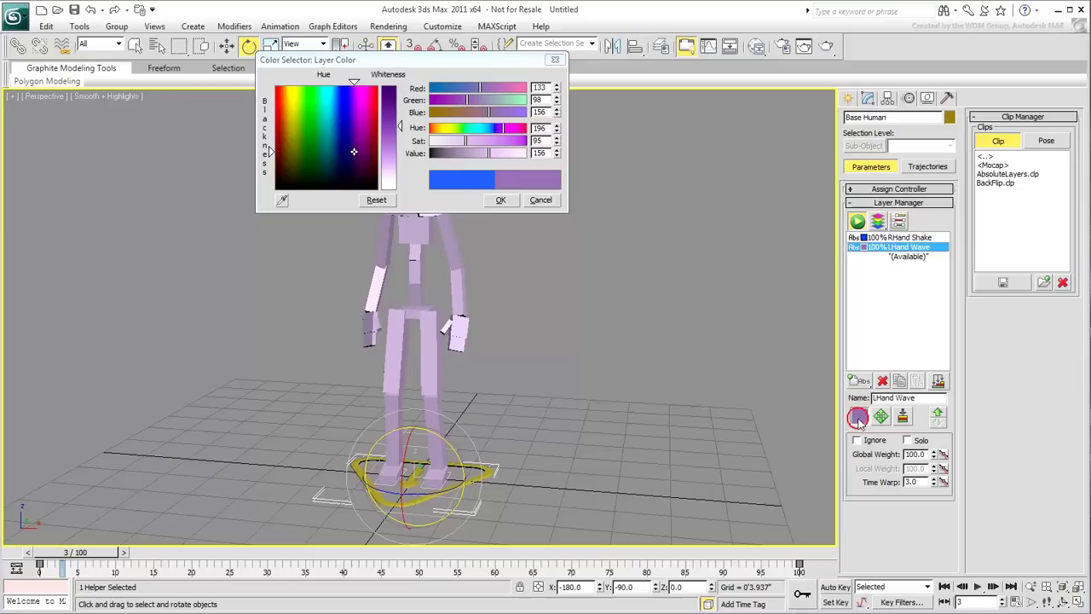
left_click_drag(284, 100, 274, 85)
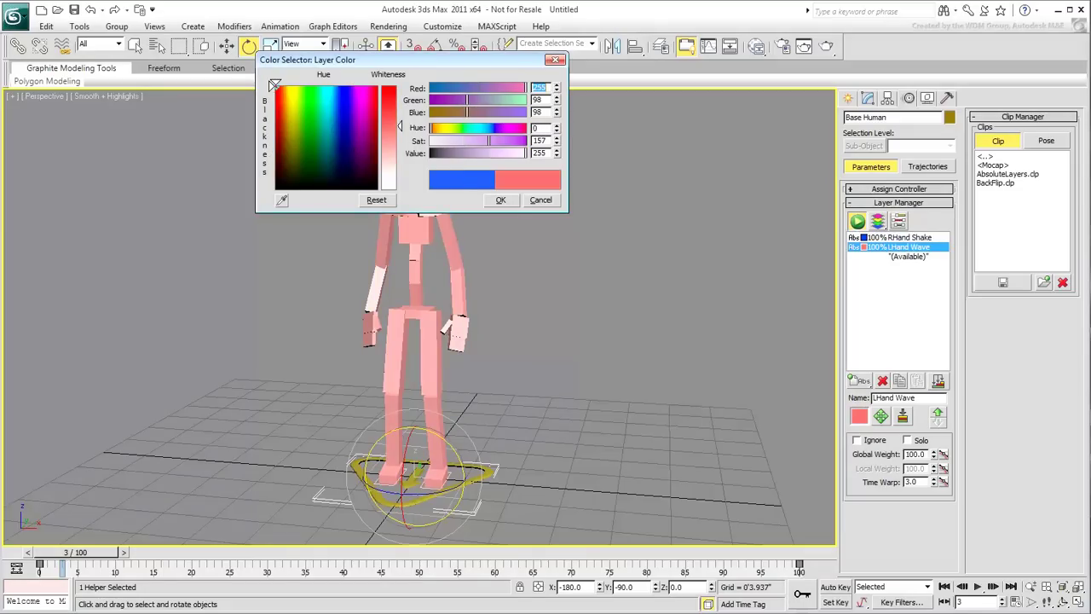
left_click_drag(401, 109, 399, 85)
left_click(502, 200)
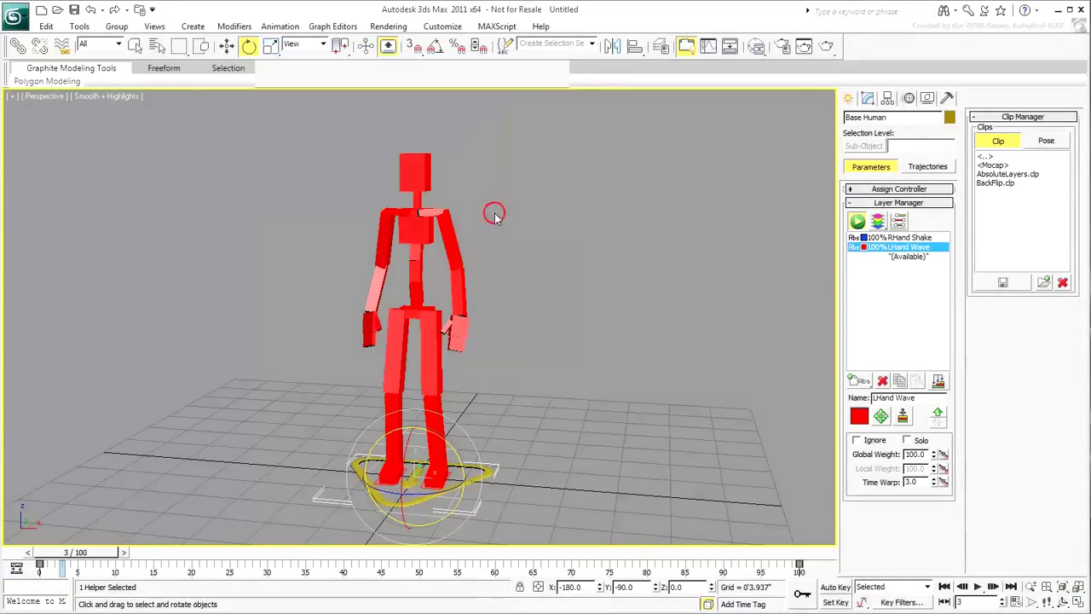
- Play back the animation while trying global weights of 0 and 50 on the LHand Wave layer
left_click(977, 587)
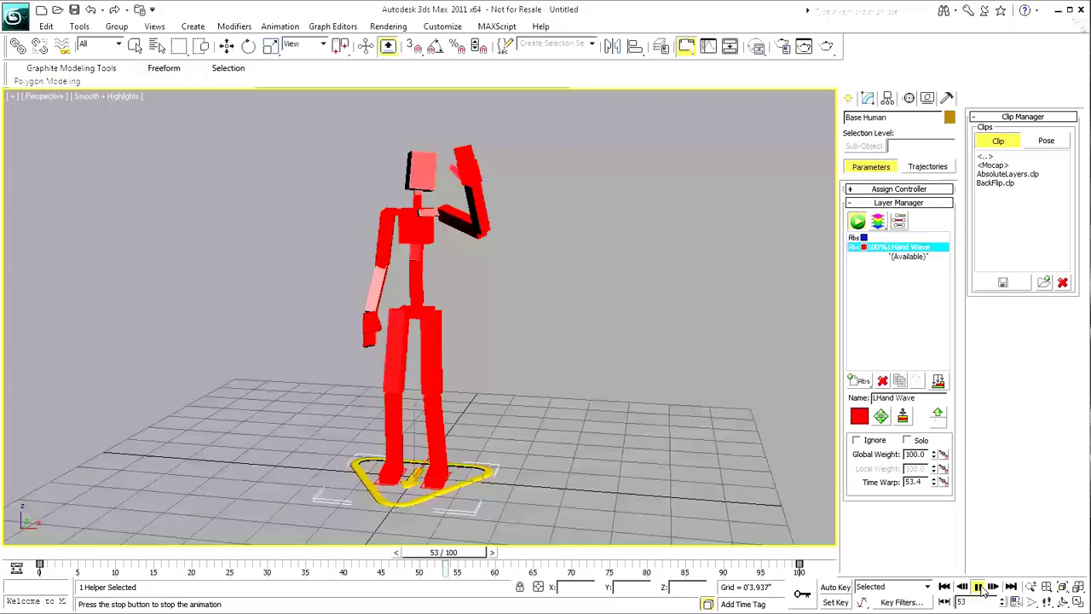
left_click(978, 587)
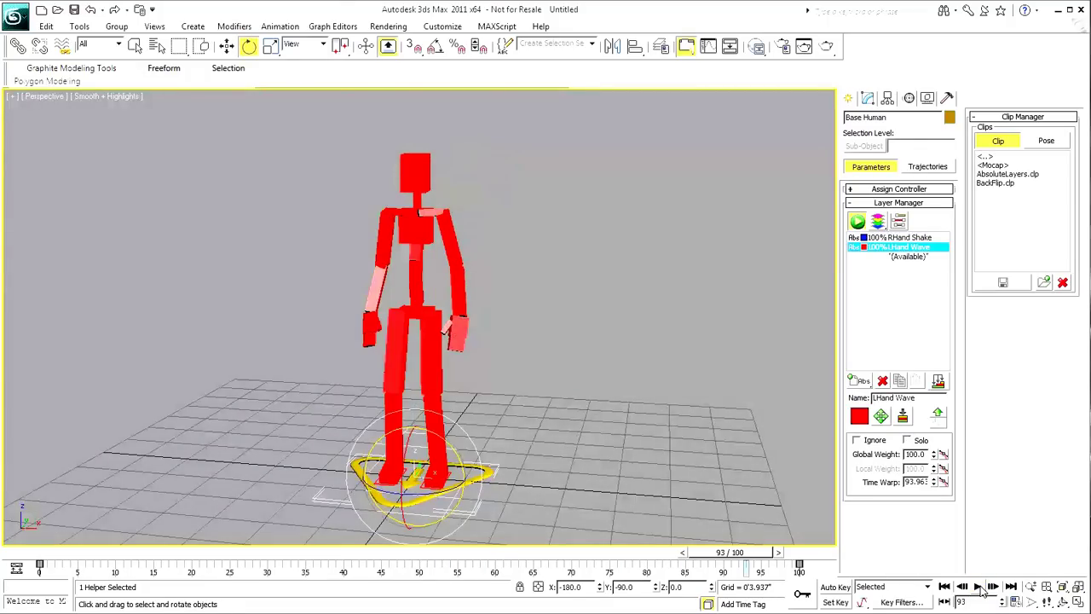
left_click(978, 587)
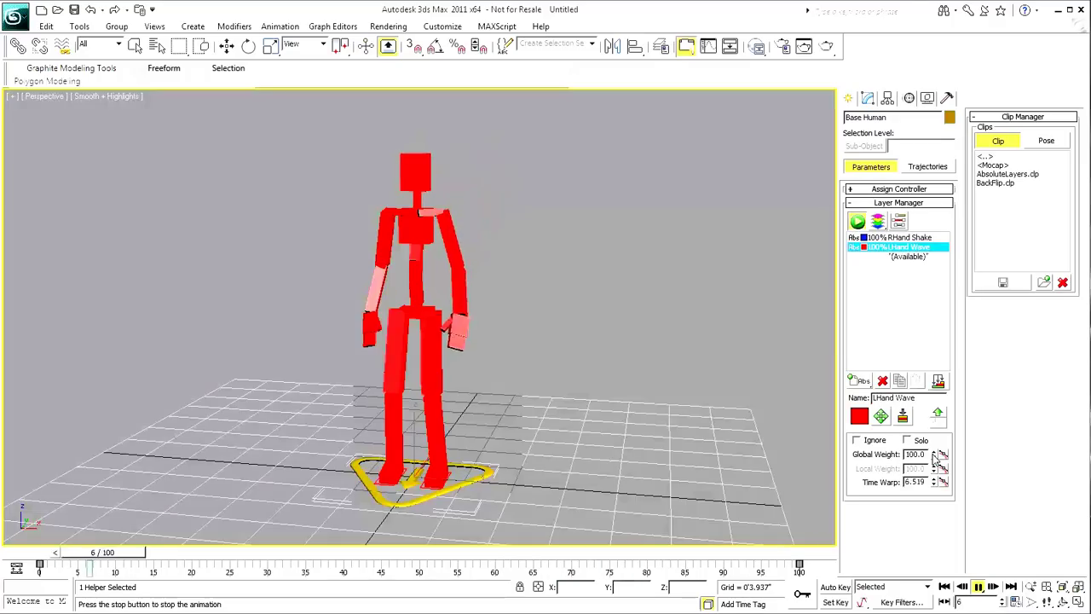
left_click_drag(934, 456, 923, 559)
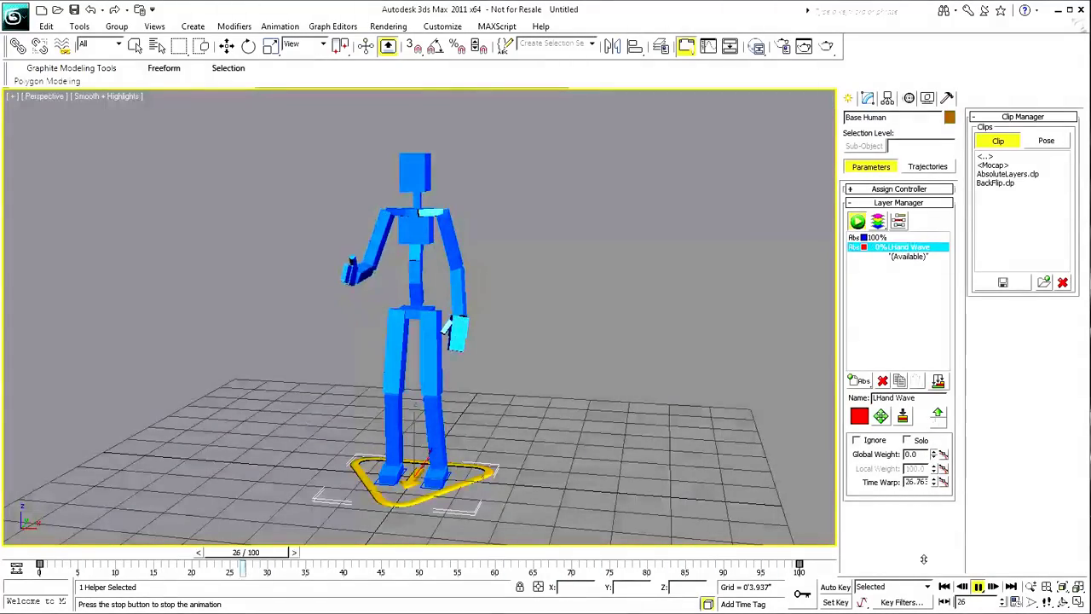
key("slash")
key("e")
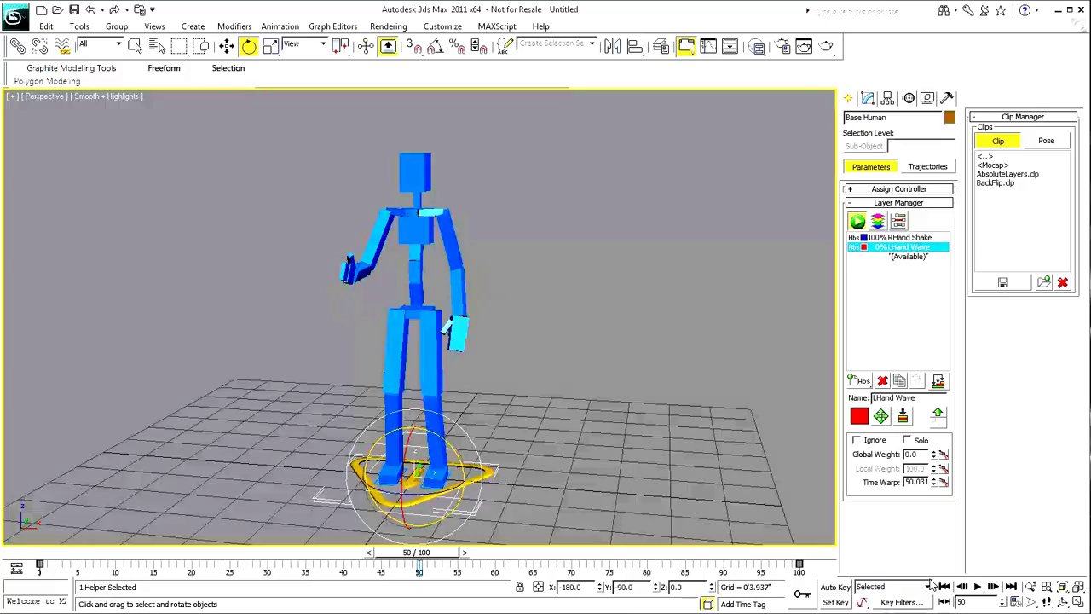
left_click(977, 587)
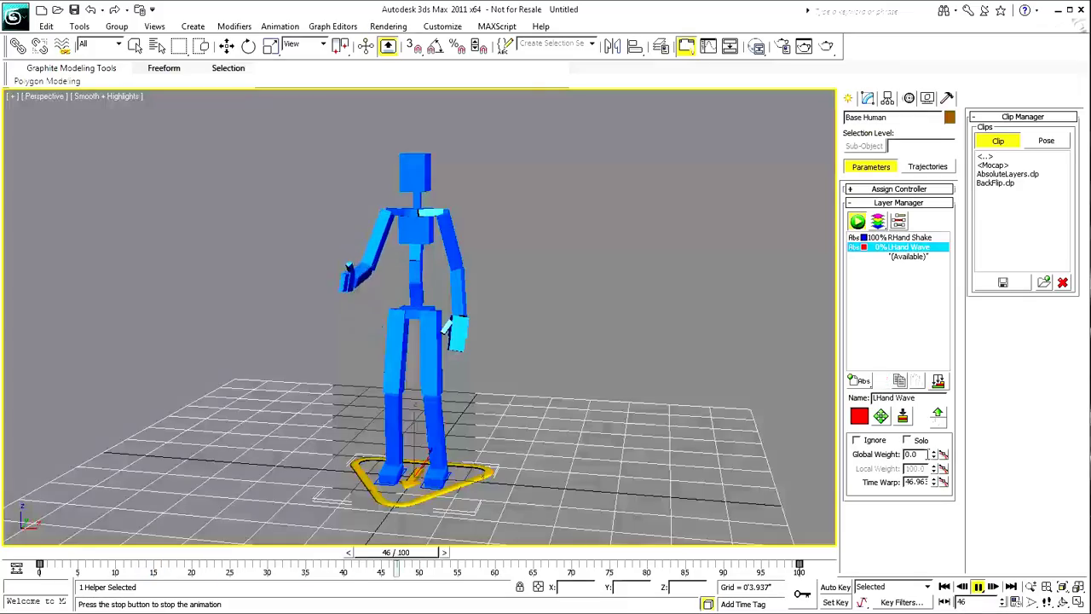
left_click_drag(935, 458, 937, 414)
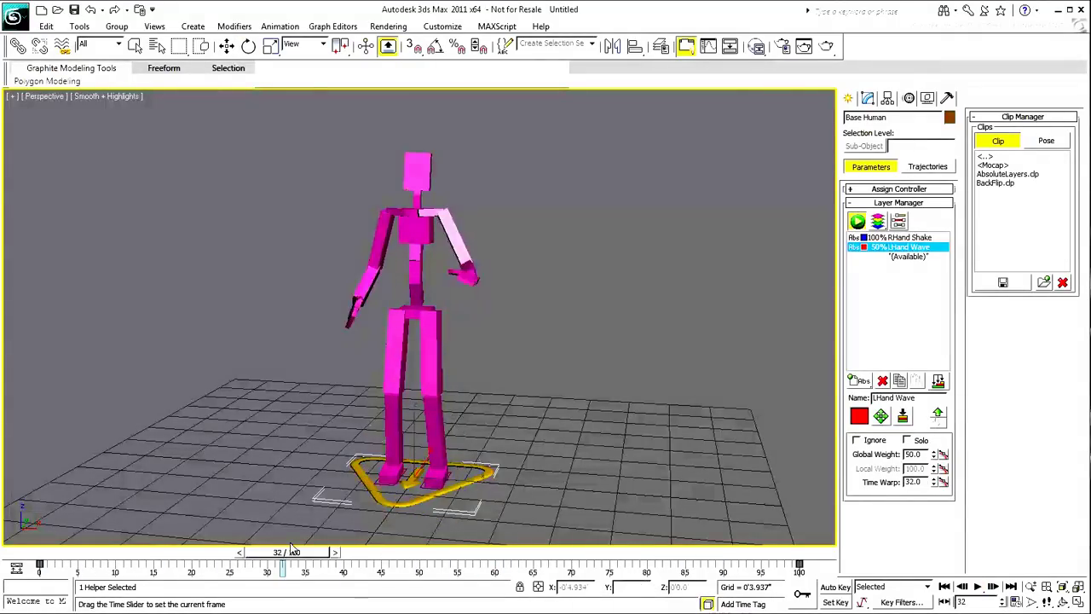
- Return to frame 0 and set the LHand Wave layer's global weight to 100
left_click(48, 553)
key("e")
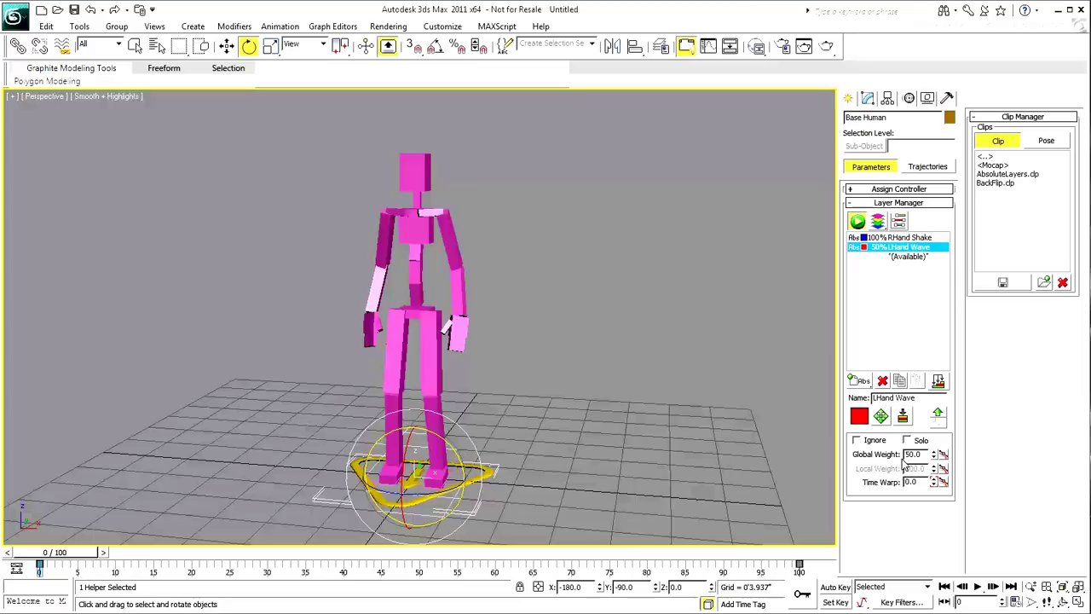
left_click_drag(935, 459, 937, 414)
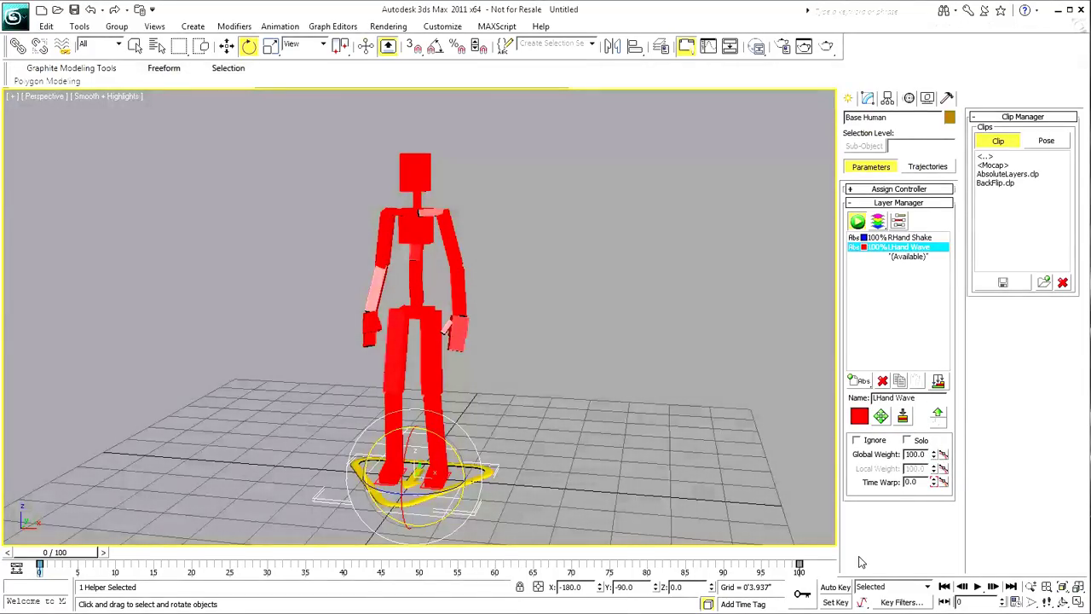
- Turn on Auto Key and key the LHand Wave layer's global weight at 0 on frame 40
left_click(833, 586)
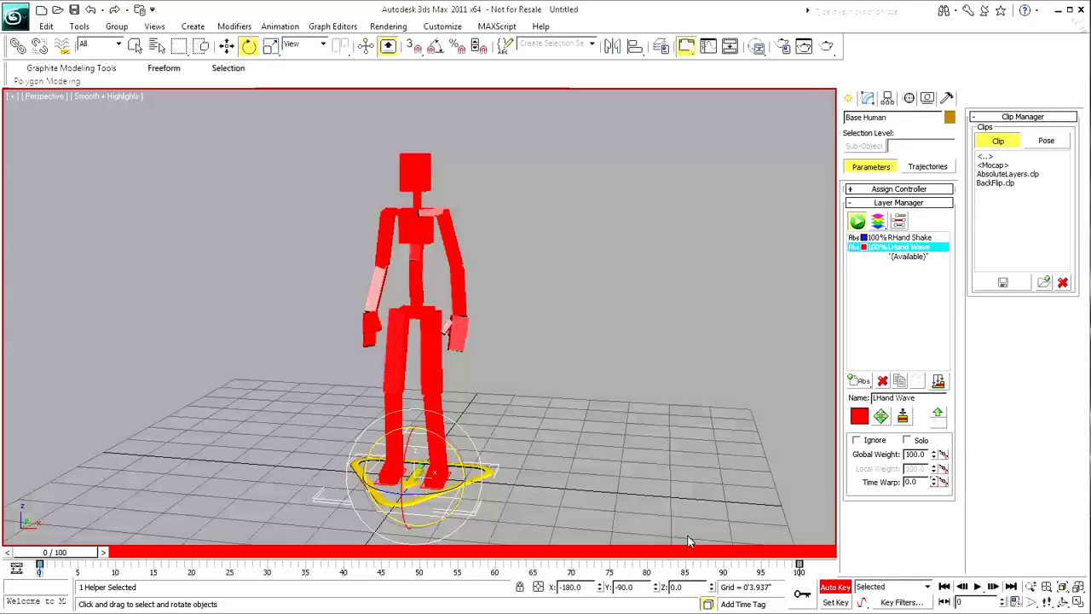
left_click_drag(79, 554, 371, 567)
key("e")
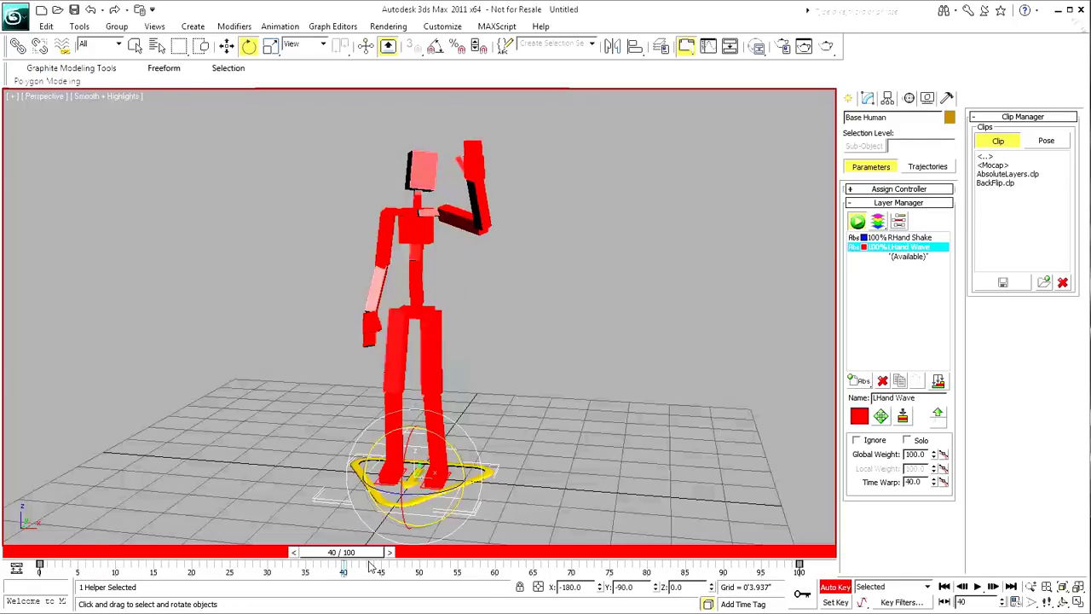
right_click(935, 457)
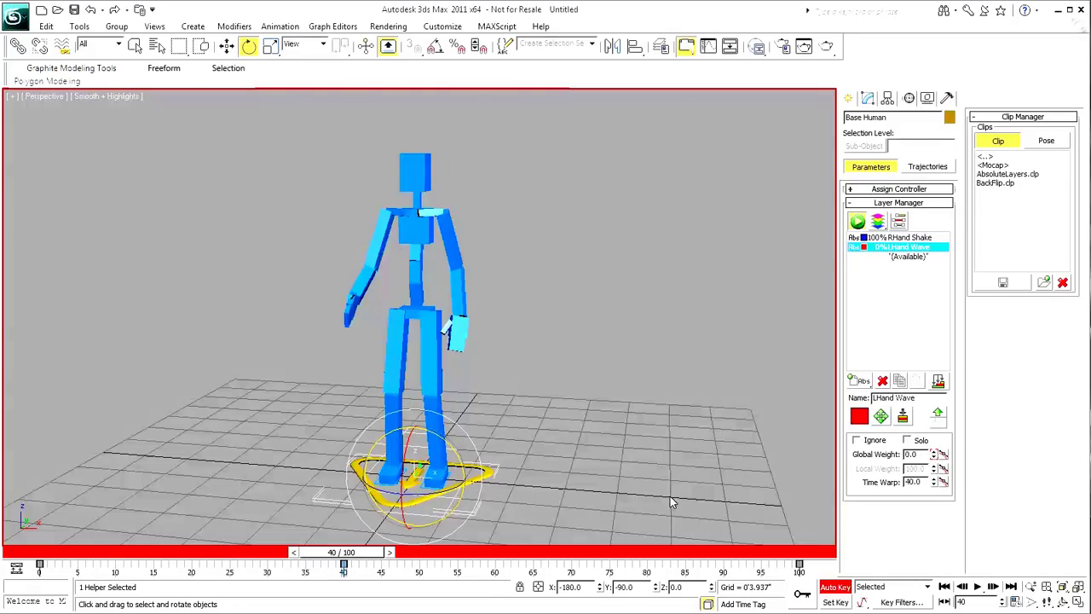
key("q")
- Go to frame 80 and key the LHand Wave layer's global weight at 100
left_click_drag(385, 555, 655, 578)
key("e")
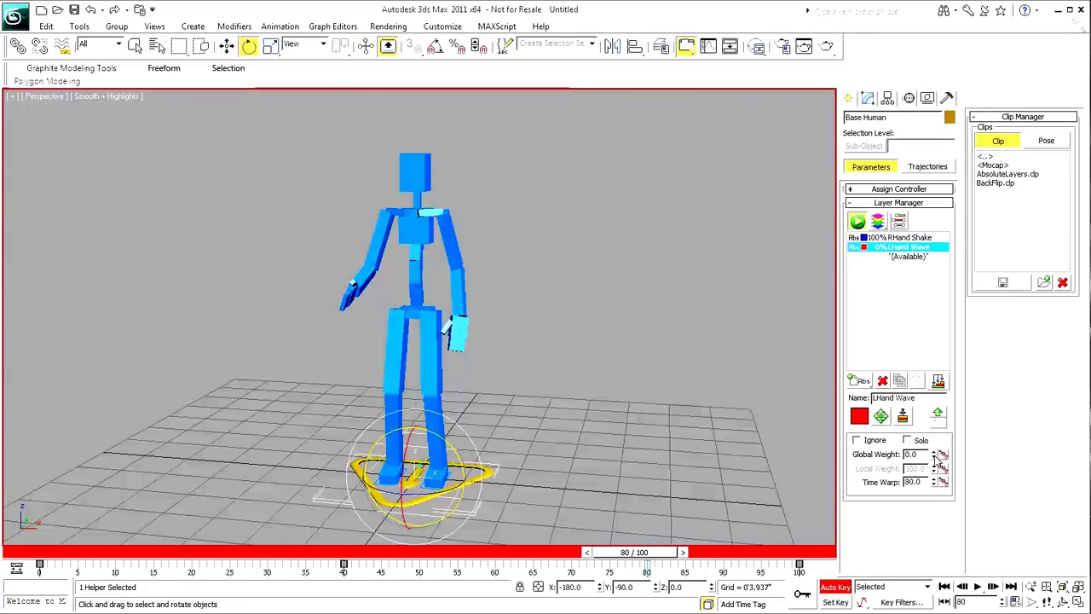
left_click_drag(935, 457, 935, 300)
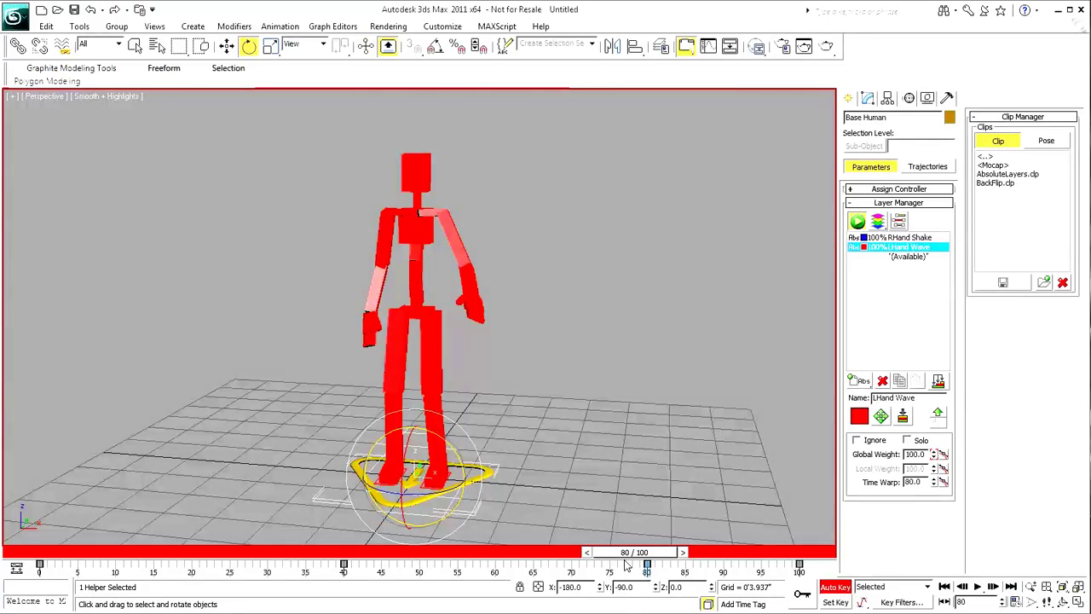
- Key the LHand Wave layer's global weight at 100 on frame 20 and at 0 on frame 60
left_click_drag(629, 556, 195, 555)
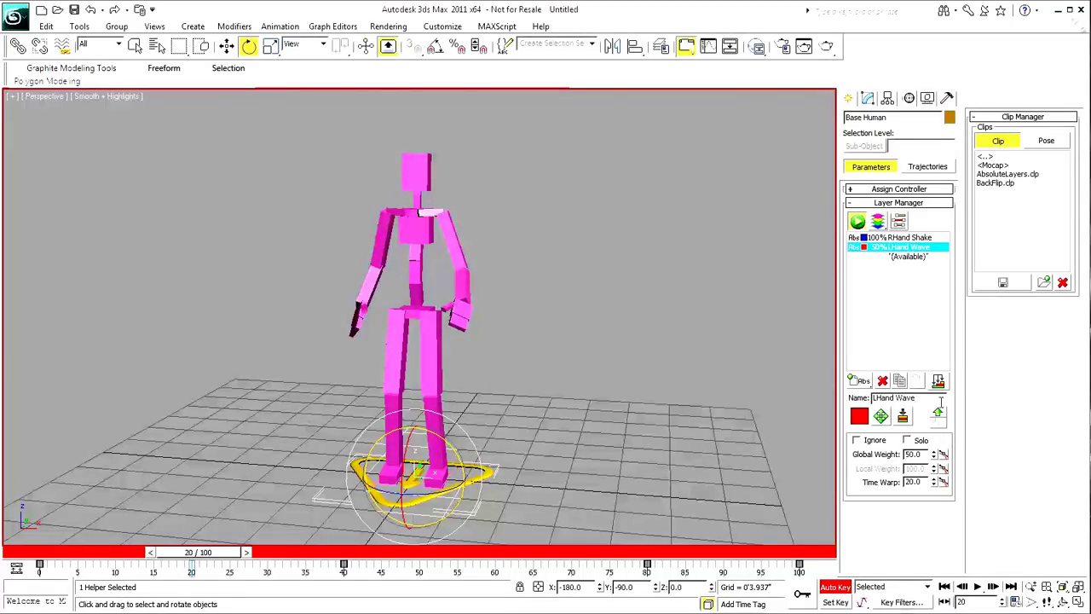
left_click_drag(934, 453, 937, 334)
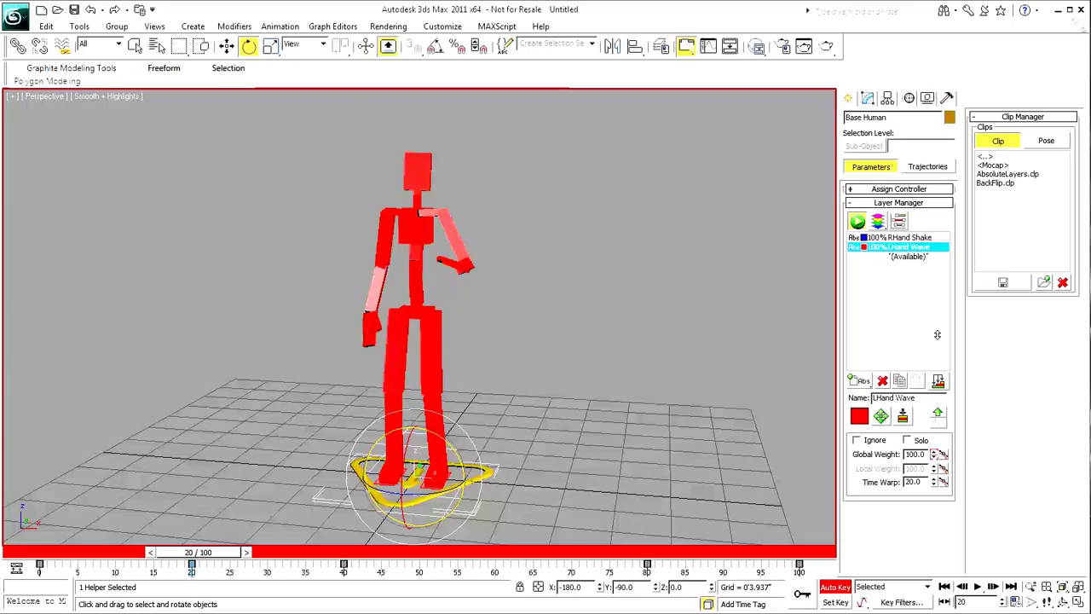
left_click_drag(195, 553, 505, 567)
key("e")
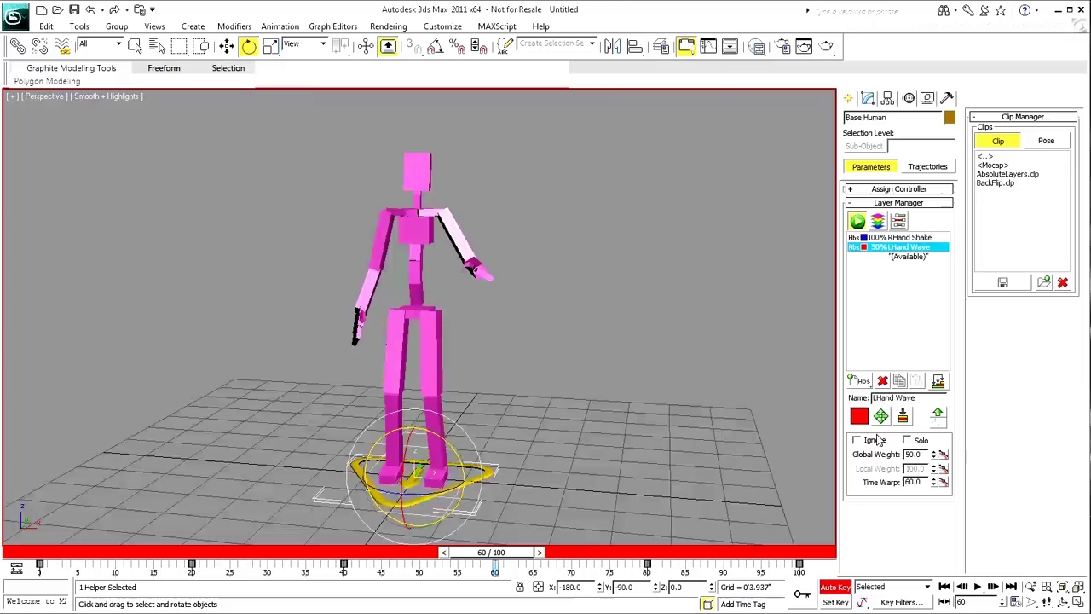
right_click(934, 456)
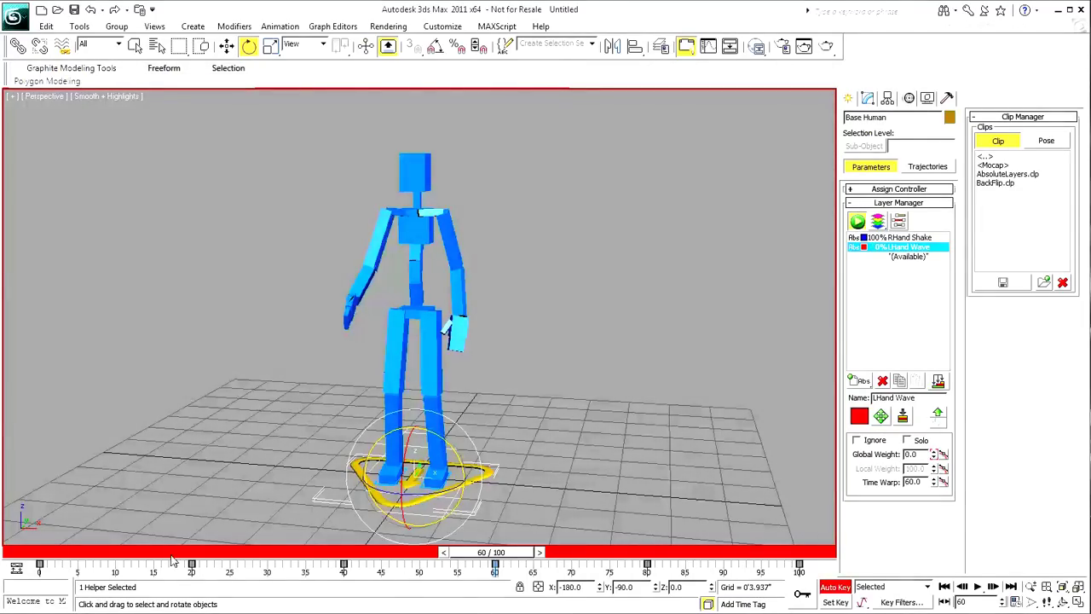
- Scrub the blended animation to frame 100, then display the LHand Wave curve in the global weights curve editor
left_click_drag(25, 563, 725, 578)
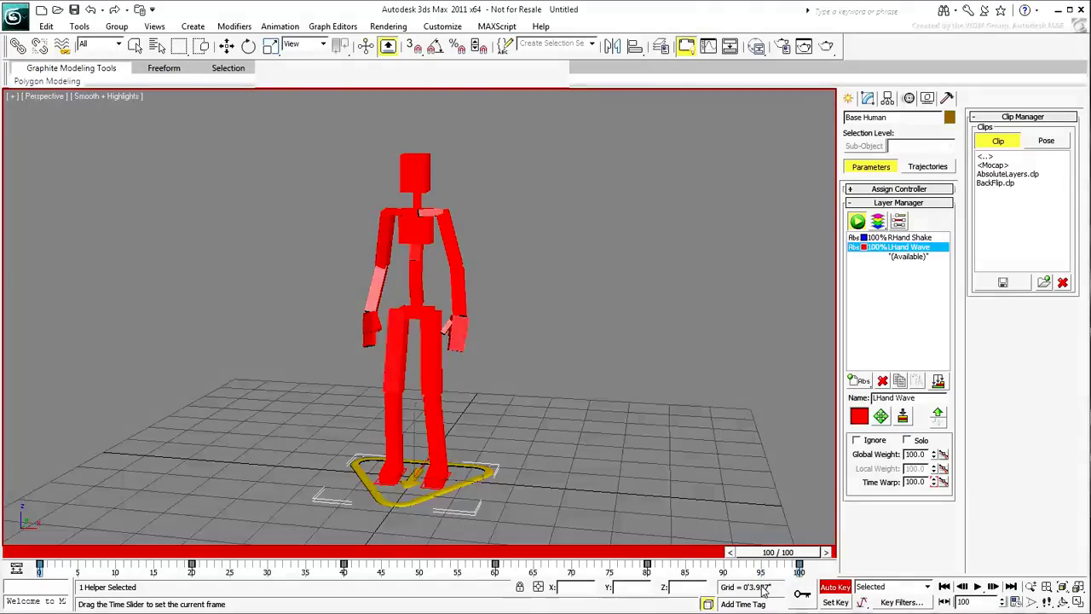
key("e")
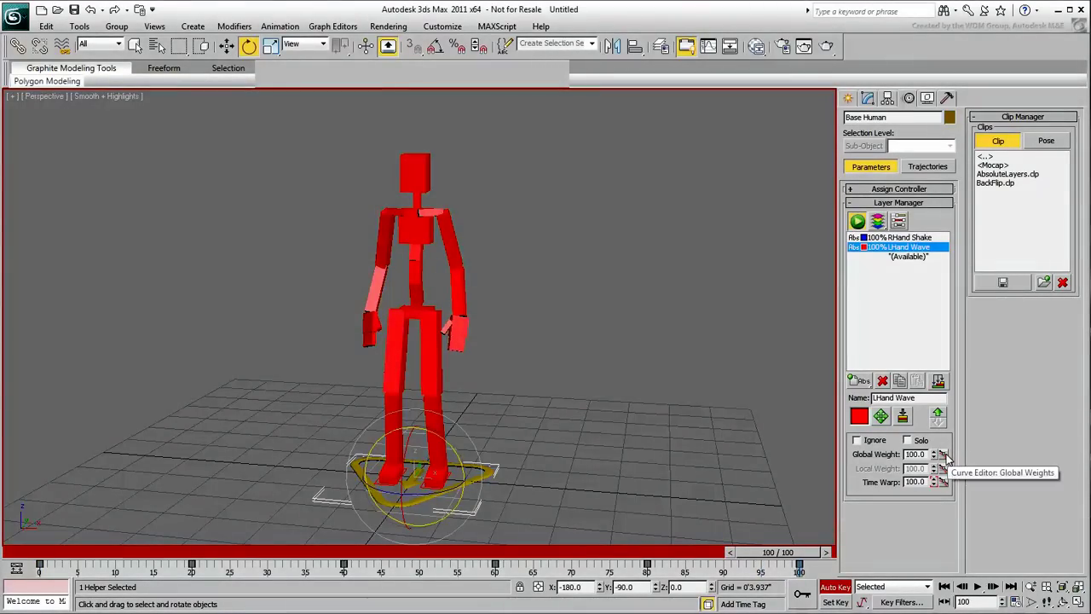
left_click(943, 455)
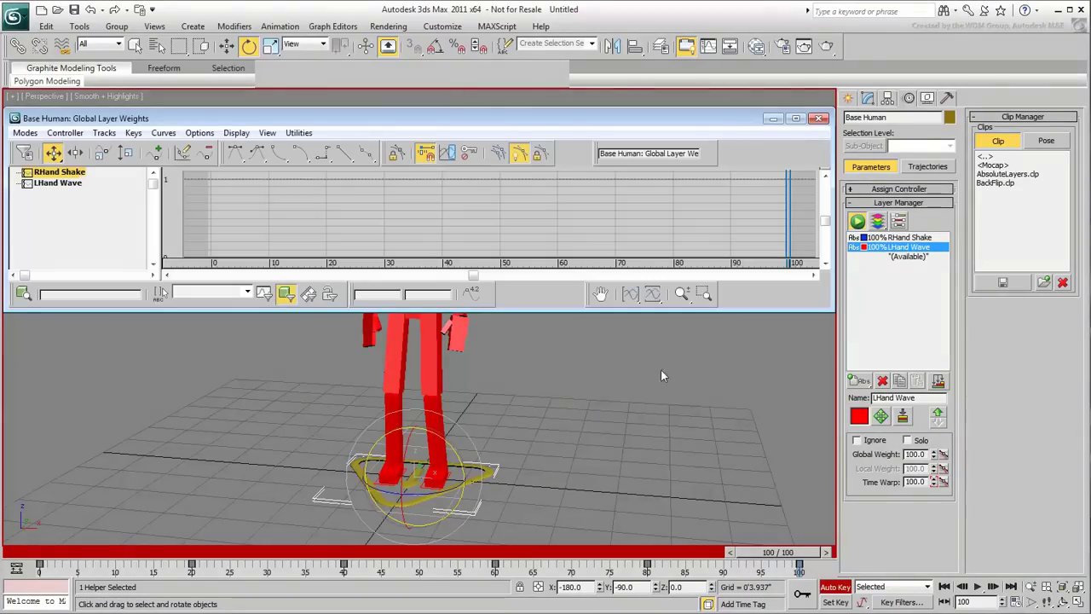
left_click(53, 183)
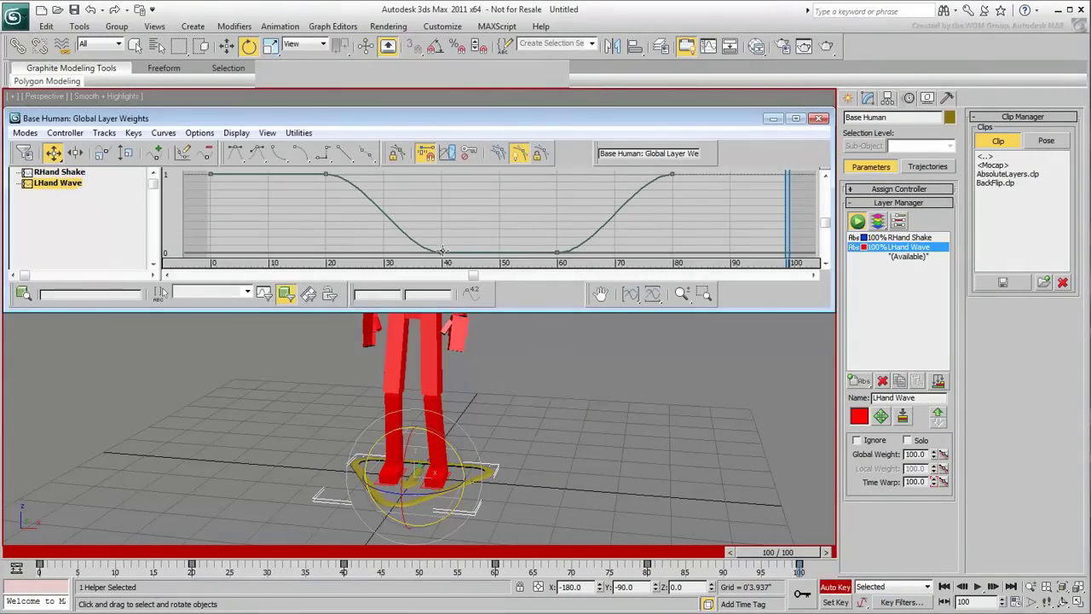
- Try raising the LHand Wave curve's frame 40 key to about 0.374, then undo the move
left_click_drag(443, 251, 443, 226)
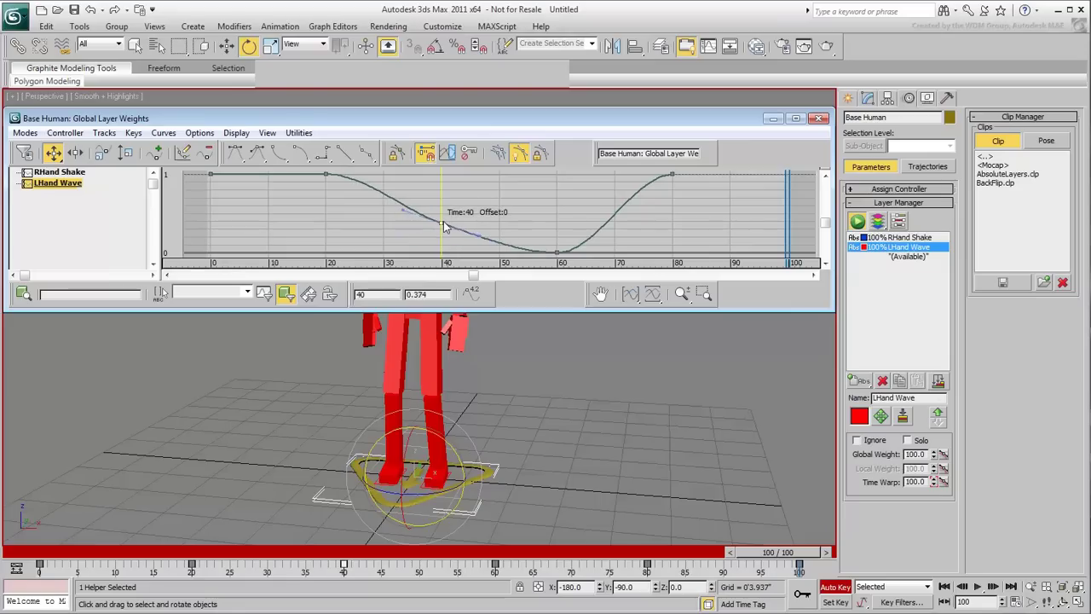
key("ctrl+z")
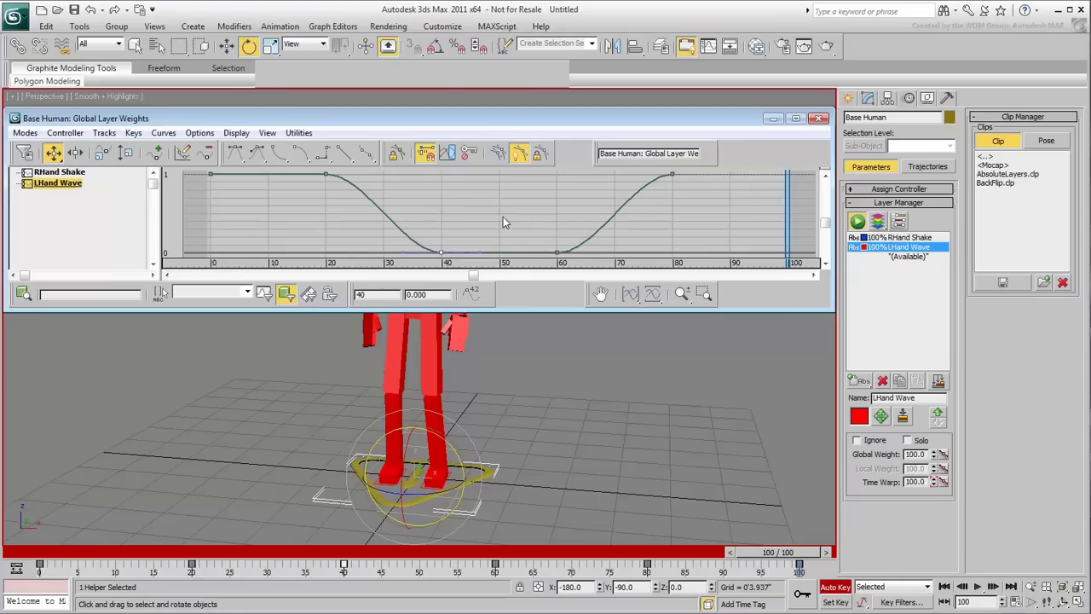
- Delete all keys from the LHand Wave global weight curve and close the global layer weights curve editor
left_click_drag(727, 171, 187, 256)
key("Delete")
left_click(820, 119)
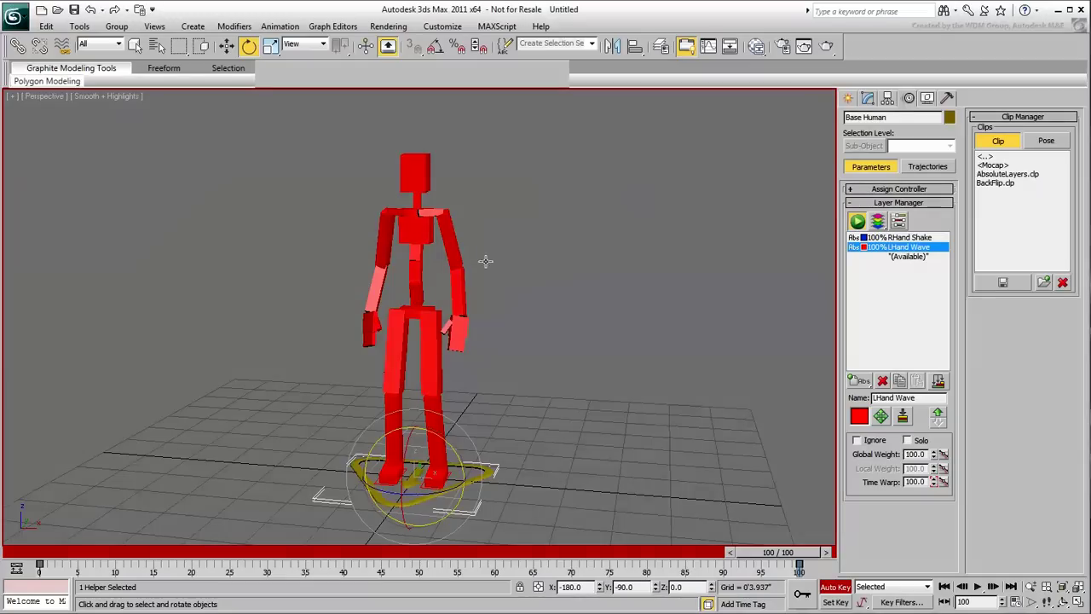
- At frame 0, set the right upper arm's local weight in the LHand Wave layer to 0
left_click(38, 555)
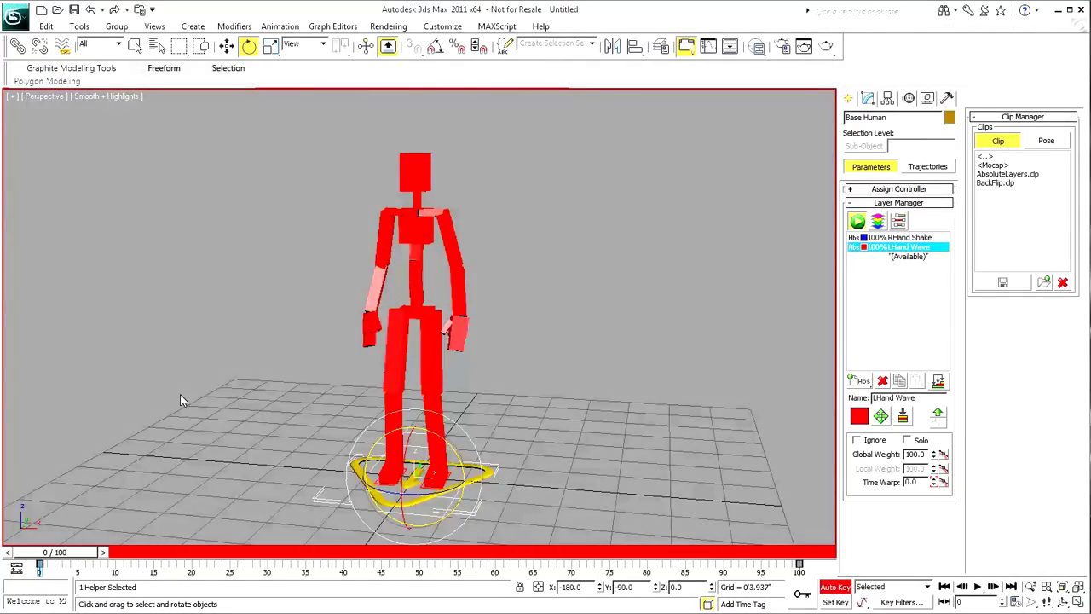
left_click(380, 241)
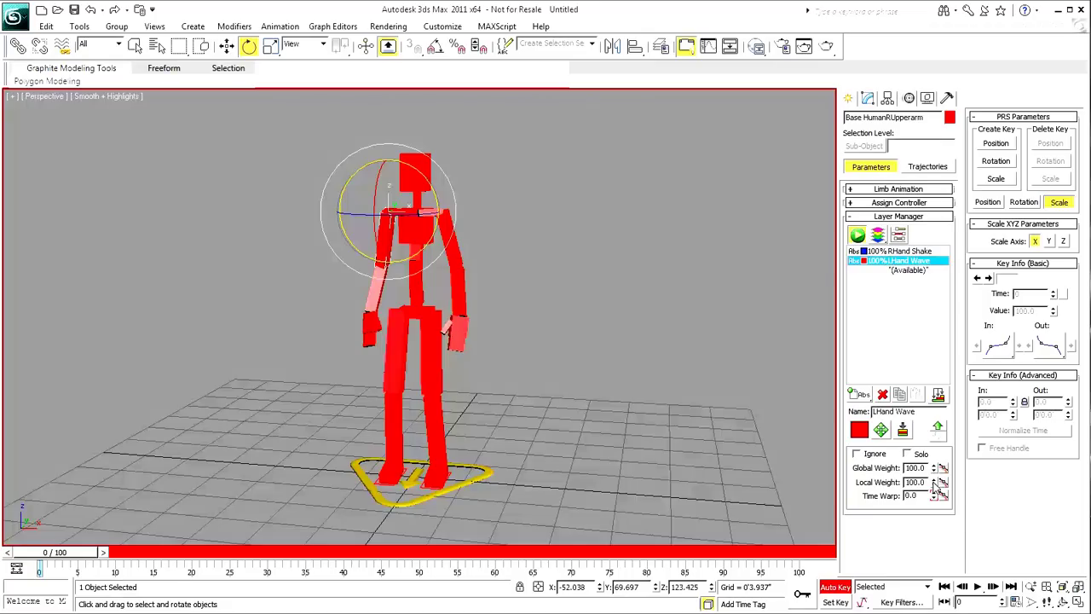
left_click_drag(933, 483, 936, 576)
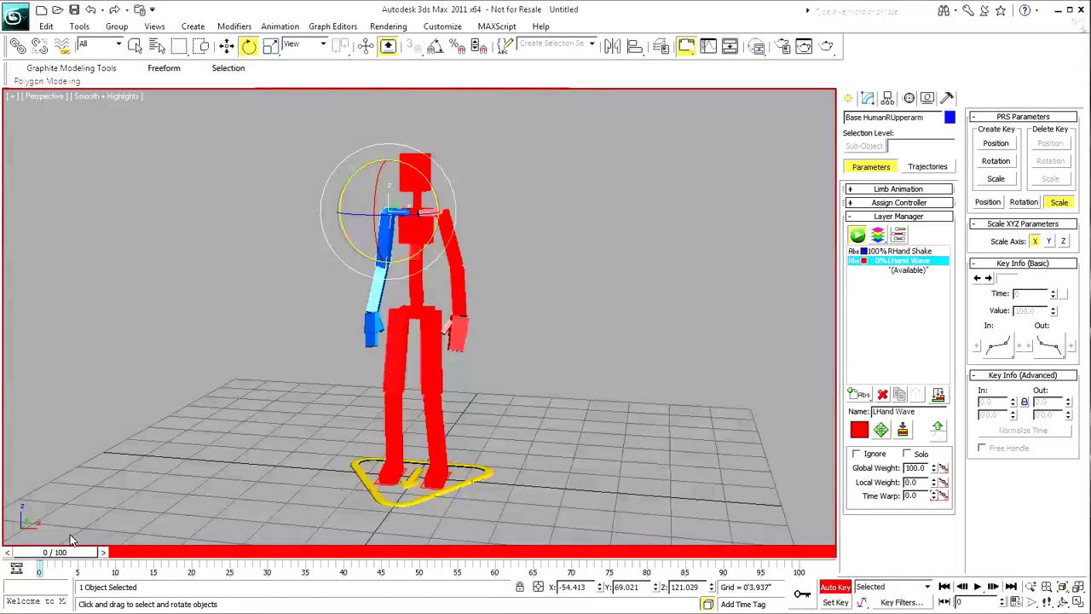
- Scrub the animation to frame 100, play back the combined handshake and wave, then stop playback and clear the selection
left_click_drag(71, 555, 805, 580)
key("e")
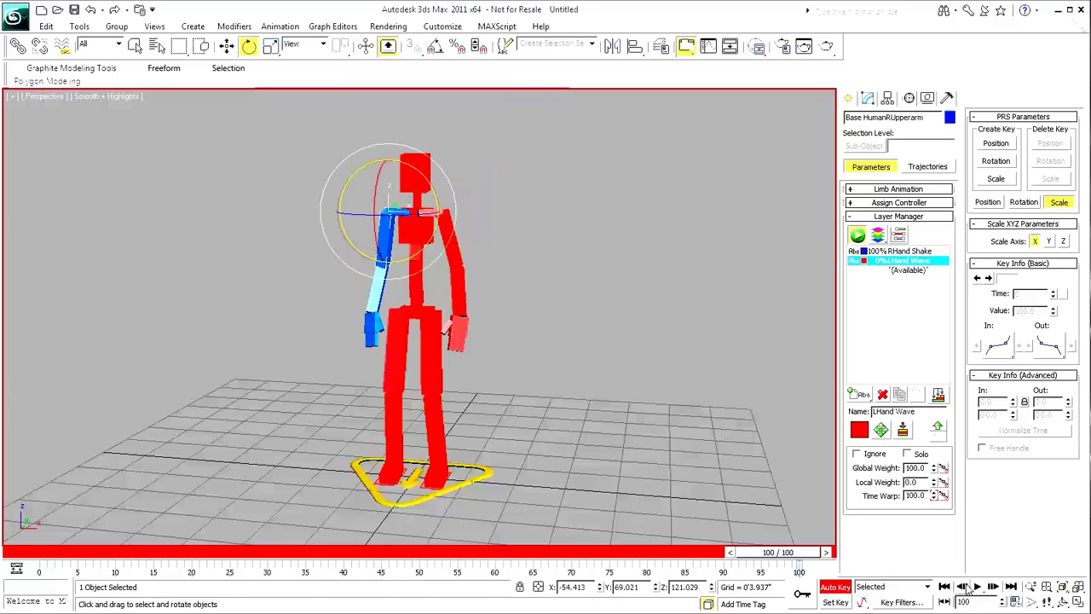
left_click(977, 586)
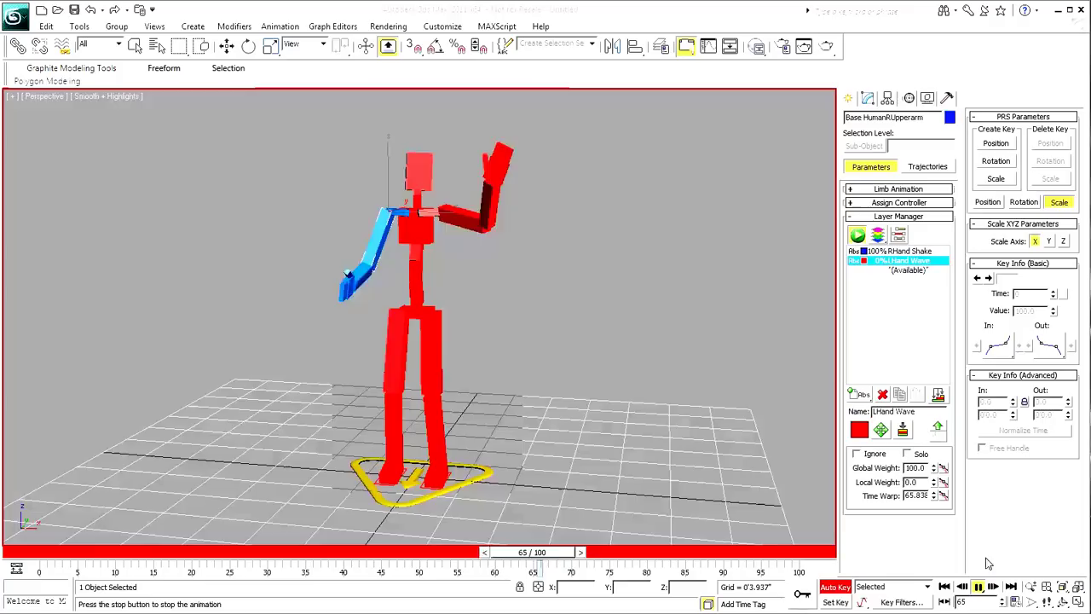
left_click(979, 589)
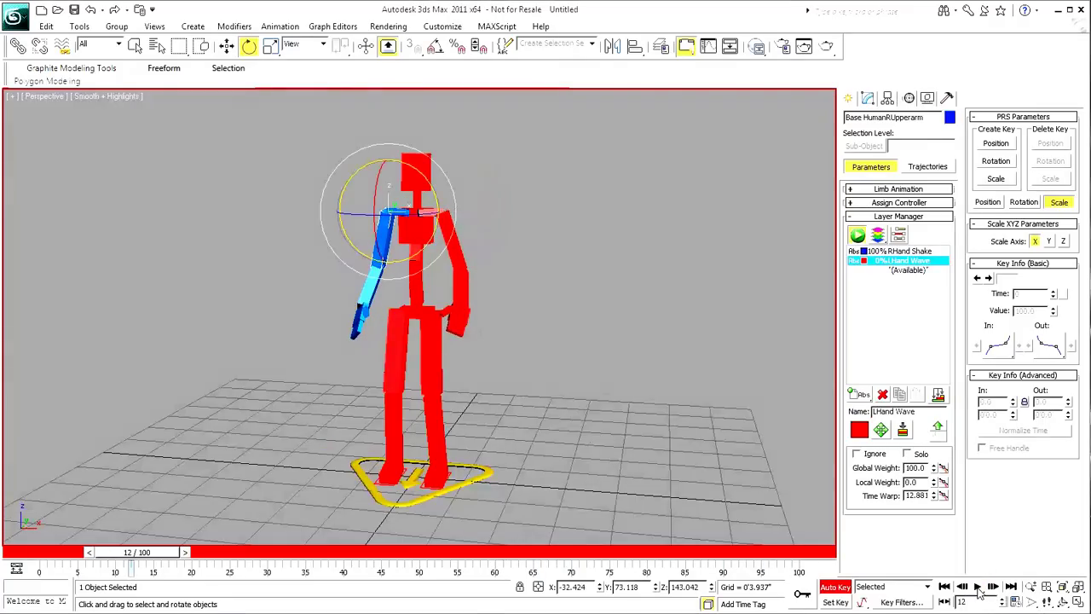
left_click(731, 370)
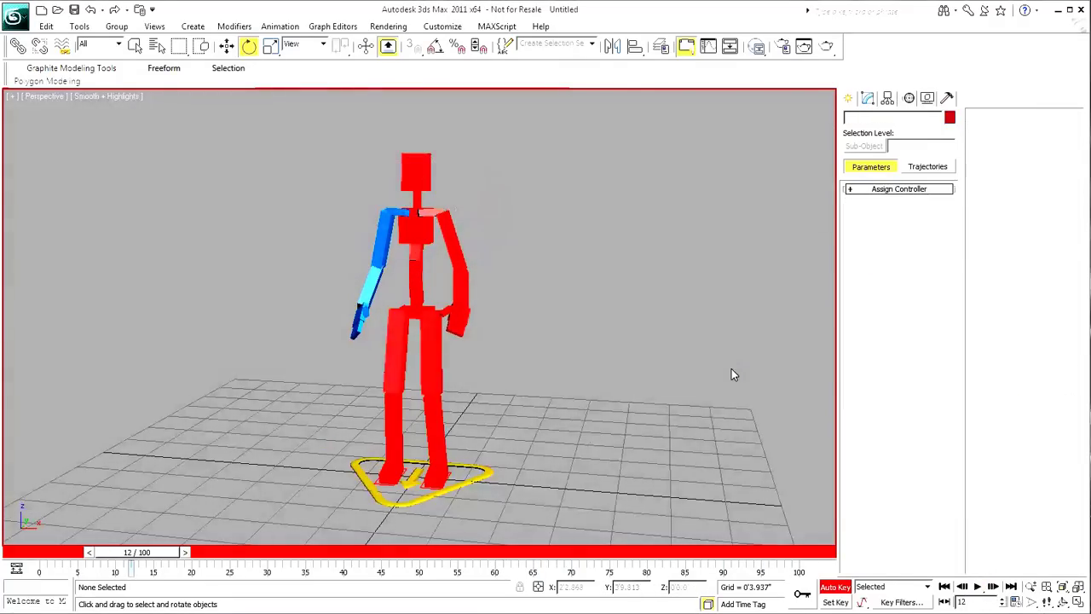